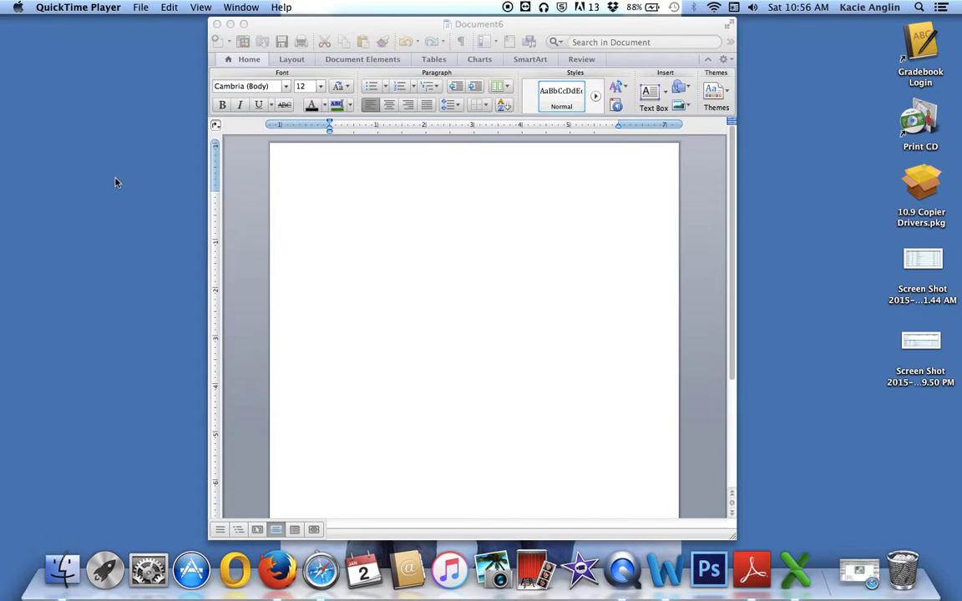
Switch to Finder and create a folder named Digital Art on the Desktop.
{"action": "left_click", "coordinate": [63, 569]}
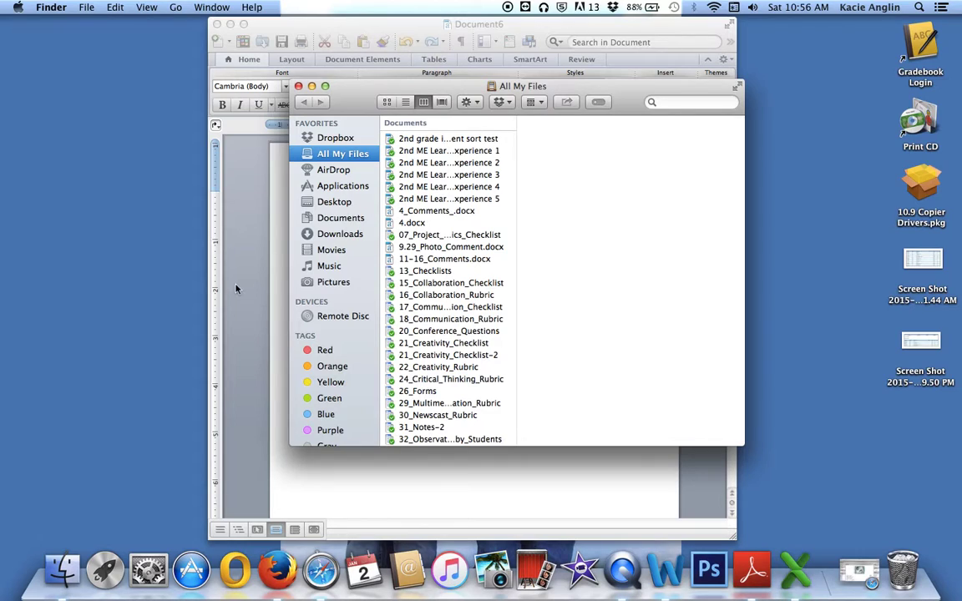
{"action": "left_click", "coordinate": [338, 203]}
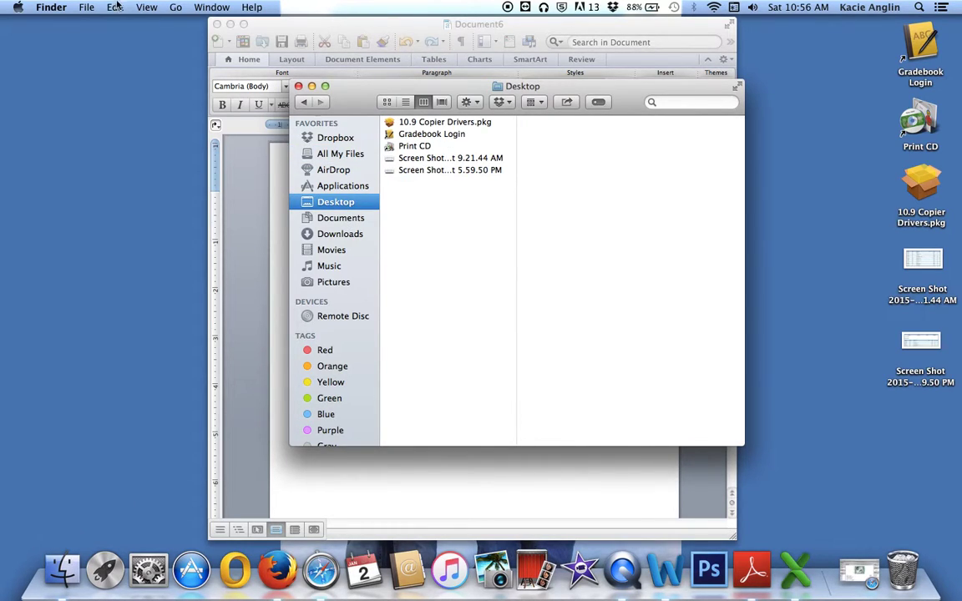
{"action": "left_click", "coordinate": [86, 7]}
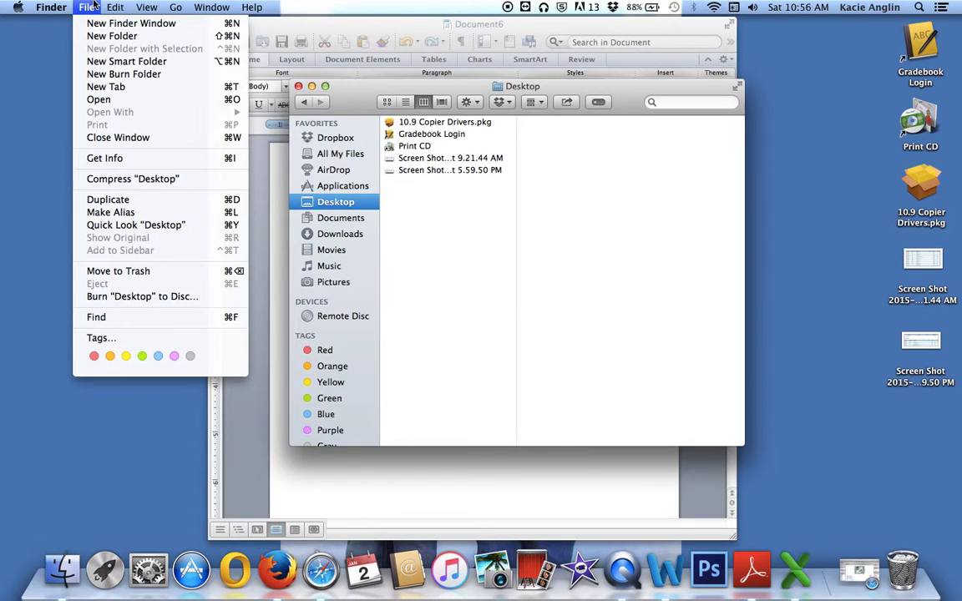
{"action": "left_click", "coordinate": [87, 9]}
{"action": "left_click", "coordinate": [359, 219]}
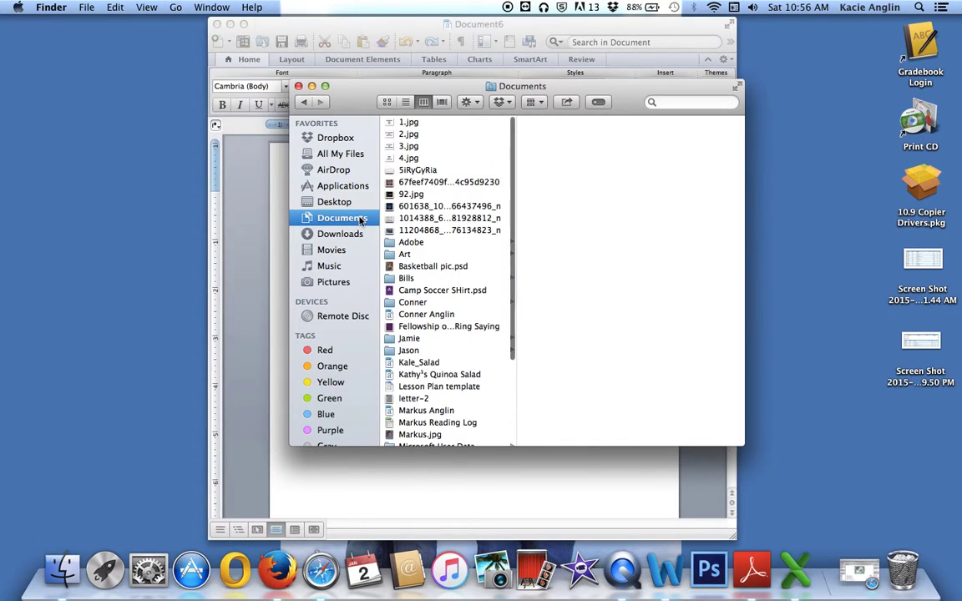
{"action": "left_click", "coordinate": [345, 205]}
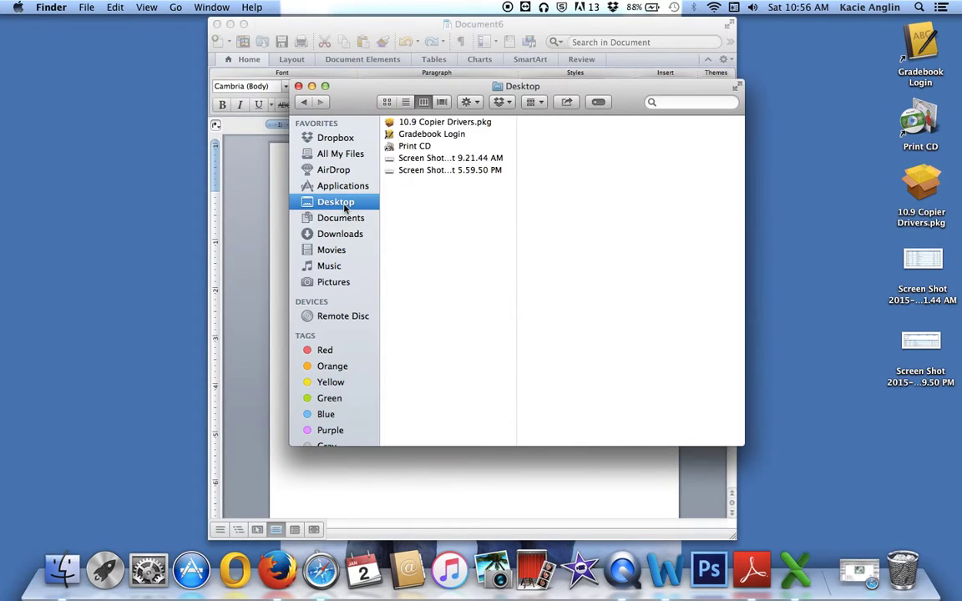
{"action": "left_click", "coordinate": [86, 8]}
{"action": "left_click", "coordinate": [94, 37]}
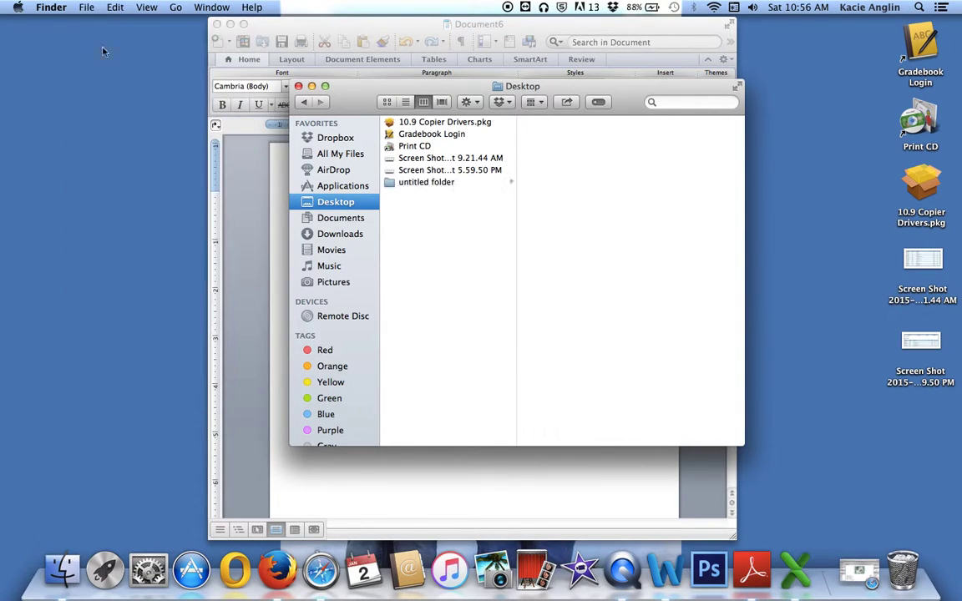
{"action": "type", "text": "Digital Art"}
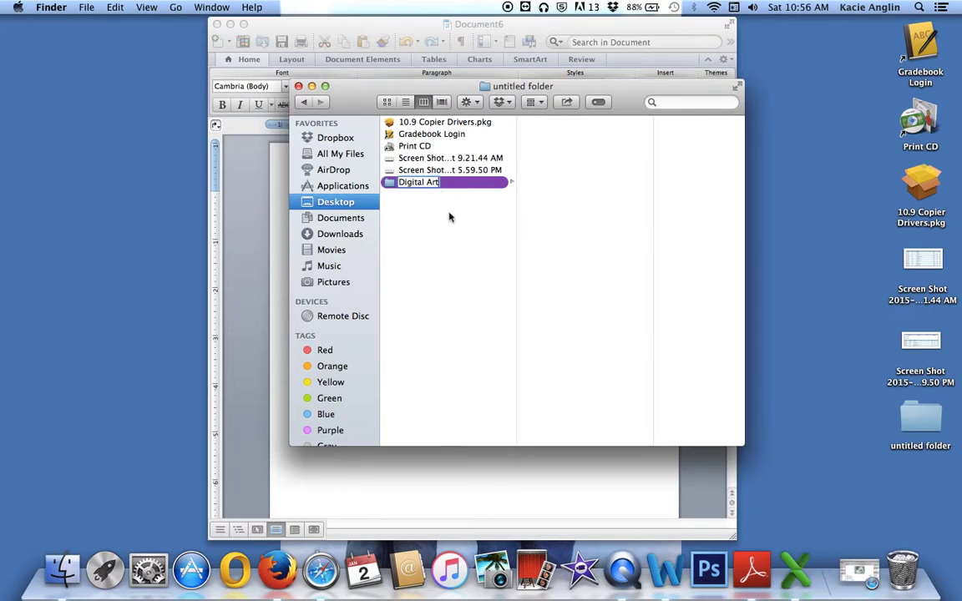
{"action": "key", "text": "Return"}
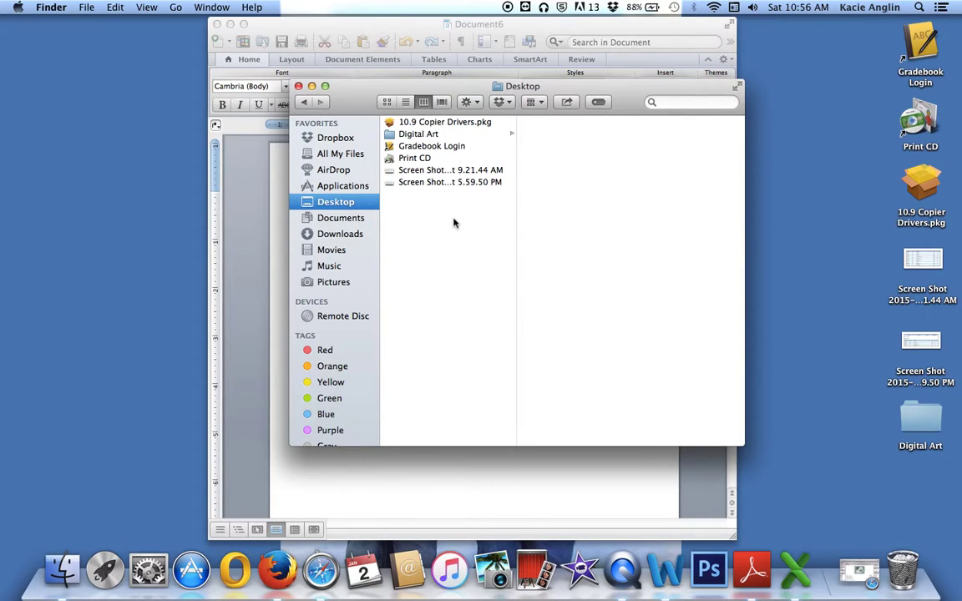
{"action": "left_click", "coordinate": [429, 136]}
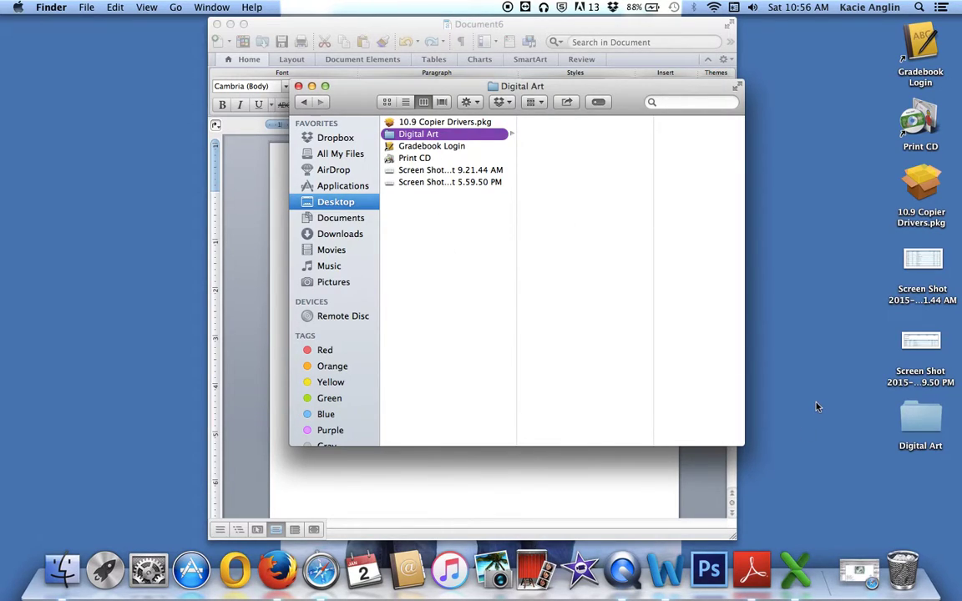
Add Adobe Photoshop CS6 from Launchpad to the Dock and launch it.
{"action": "left_click_drag", "start_coordinate": [708, 570], "coordinate": [820, 451]}
{"action": "key", "text": "F4"}
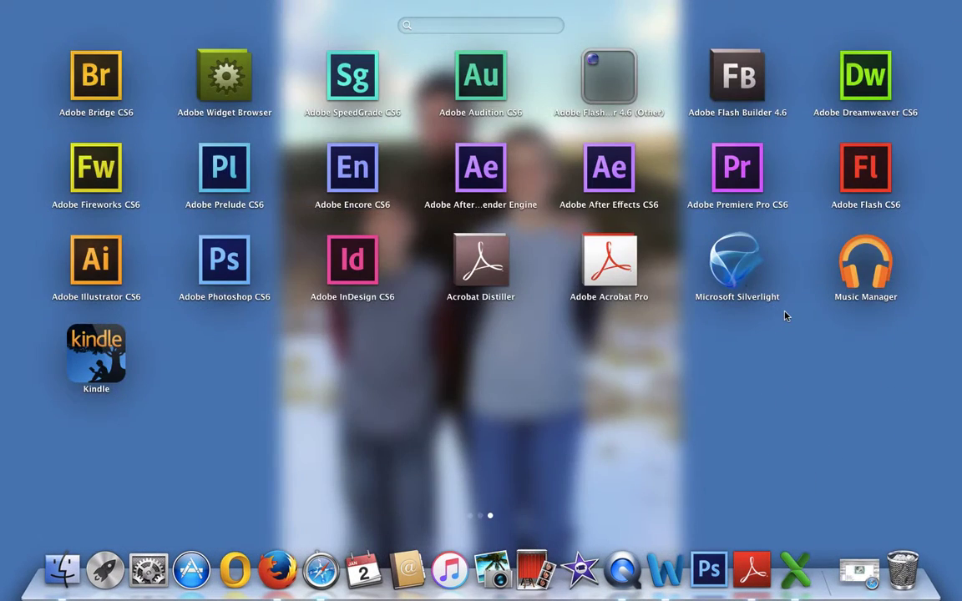
{"action": "left_click", "coordinate": [237, 265]}
{"action": "left_click_drag", "start_coordinate": [236, 266], "coordinate": [698, 584]}
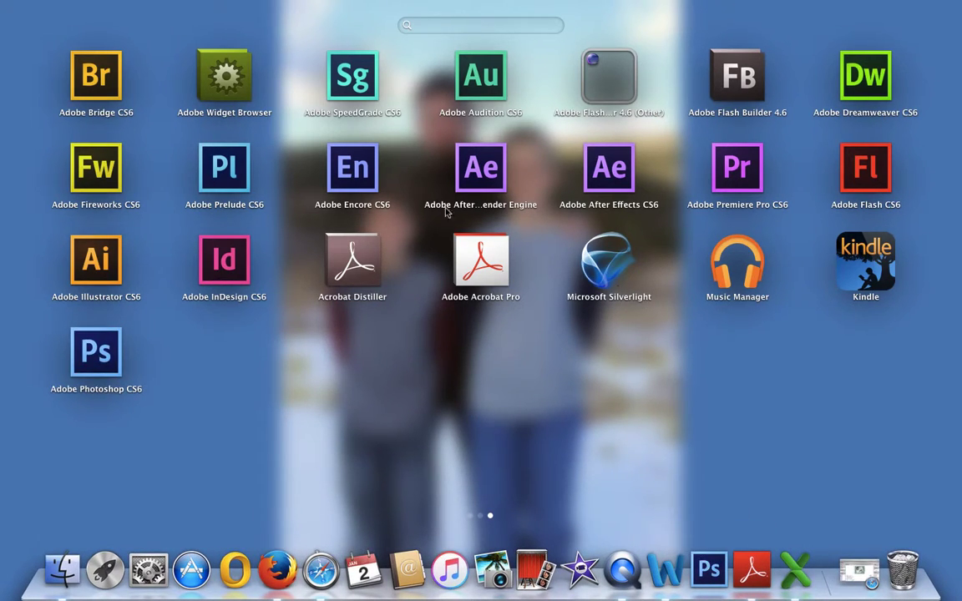
{"action": "left_click", "coordinate": [717, 569]}
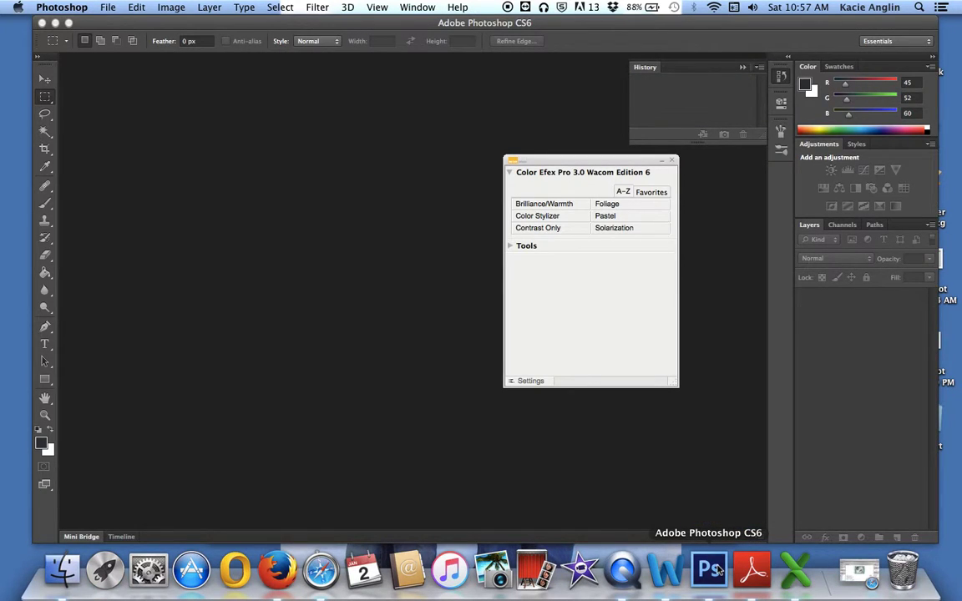
Close the floating Color Efex Pro 3.0 window and enlarge the application window to fill the screen.
{"action": "left_click", "coordinate": [672, 159]}
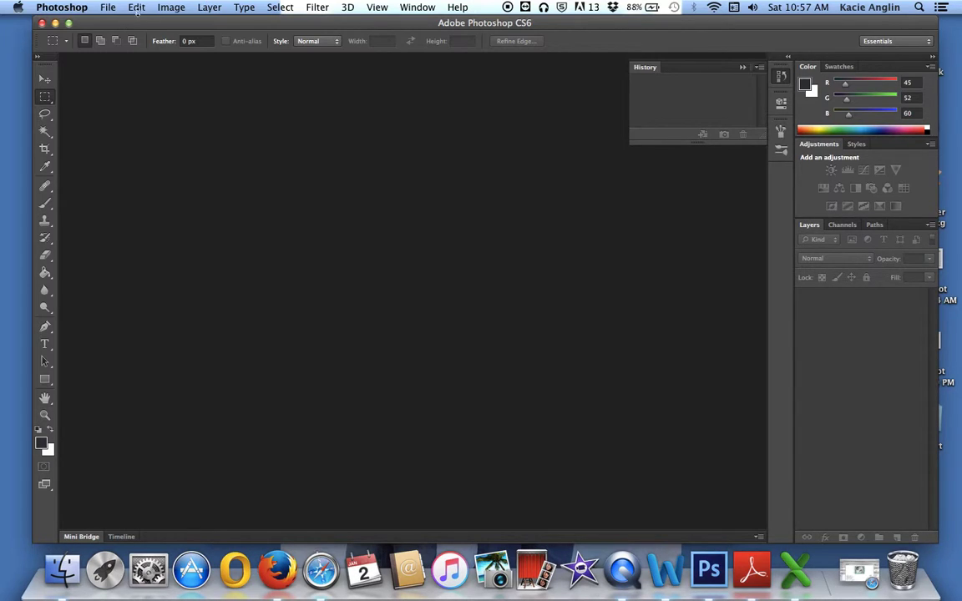
{"action": "left_click", "coordinate": [68, 23]}
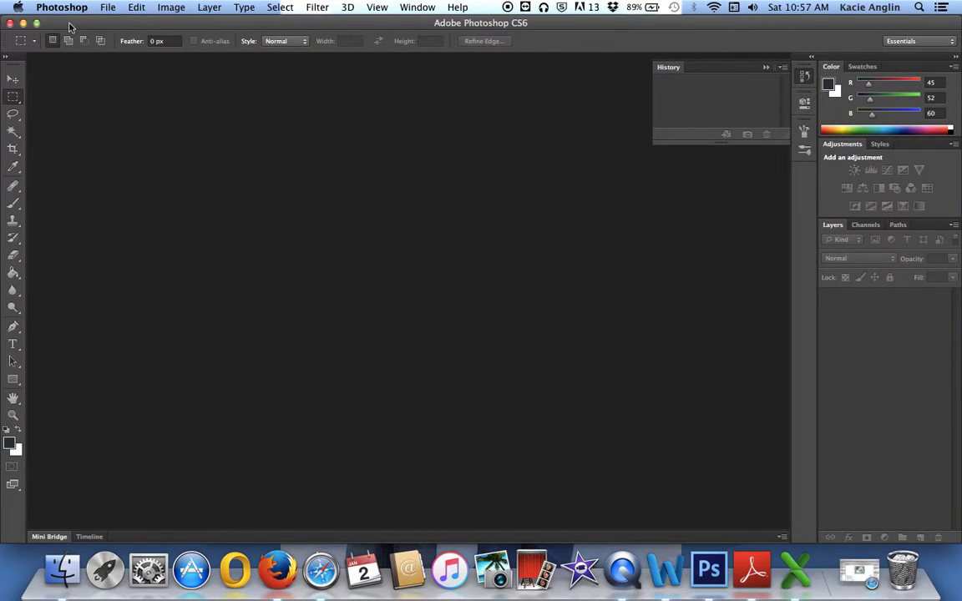
Activate the Move tool and collapse the expanded History panel.
{"action": "left_click", "coordinate": [14, 81]}
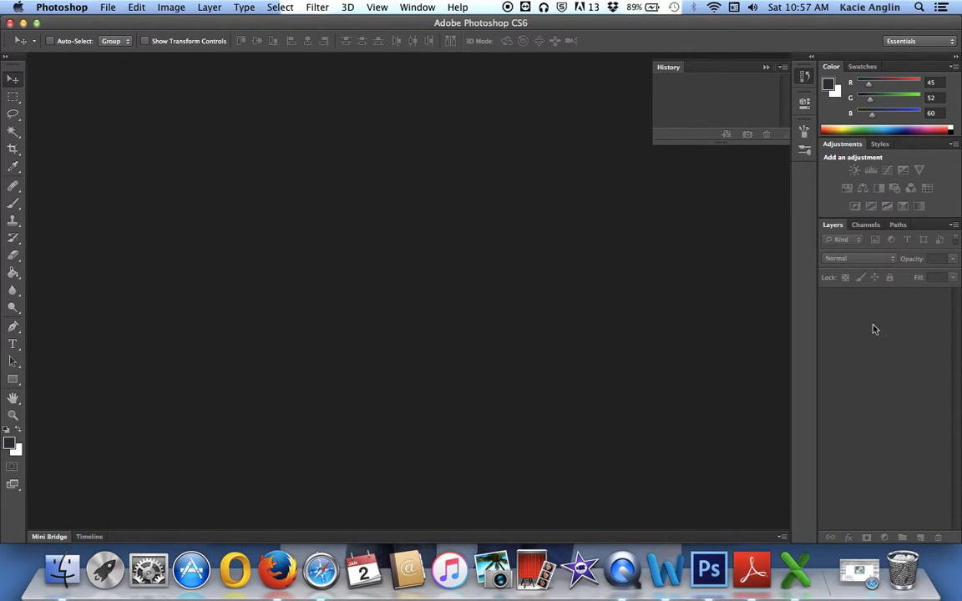
{"action": "left_click", "coordinate": [767, 65]}
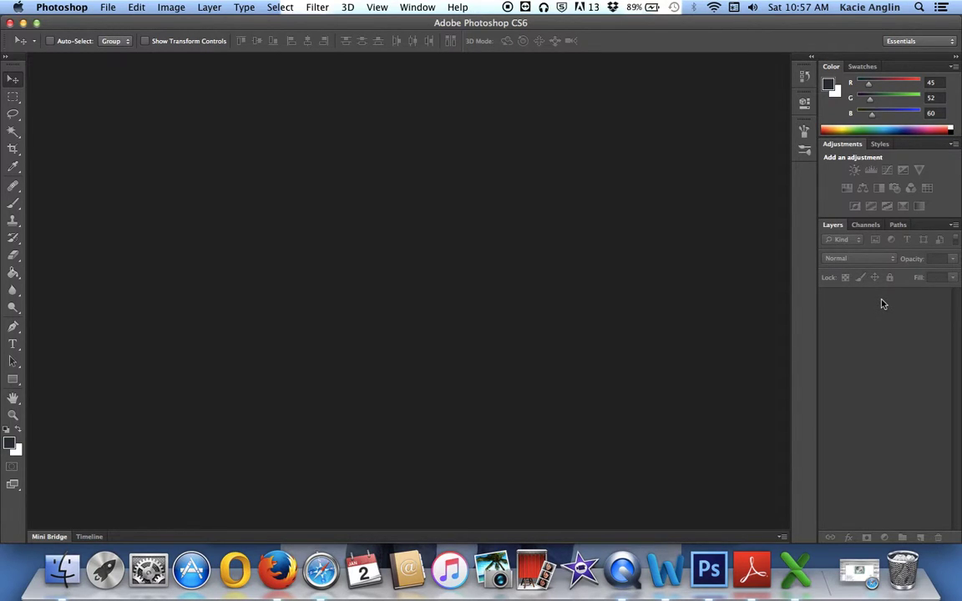
Examine the commands offered under Photoshop, File, Edit, Image, Layer, Type, Select, View, Window and Help.
{"action": "left_click", "coordinate": [421, 8]}
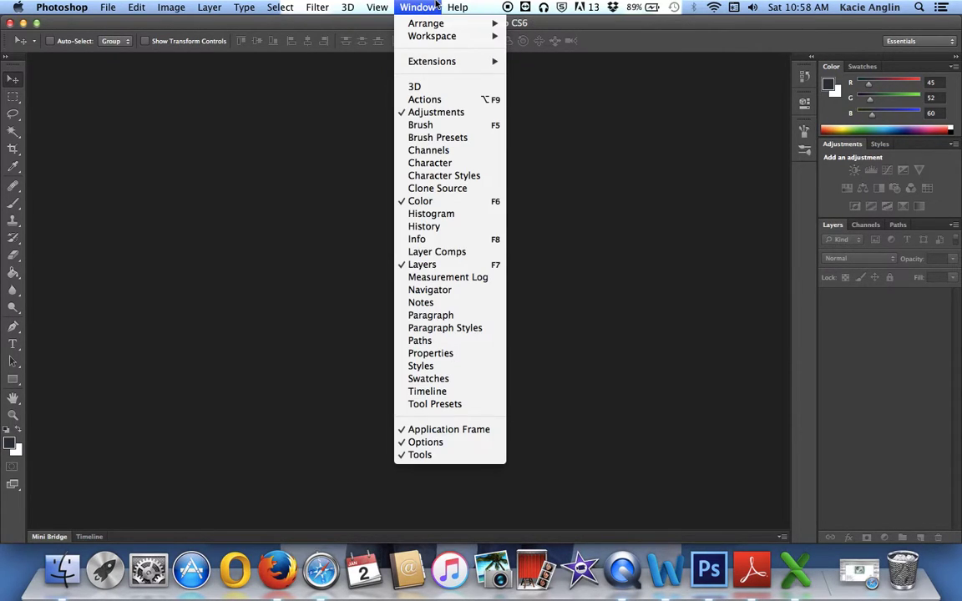
{"action": "mouse_move", "coordinate": [87, 6]}
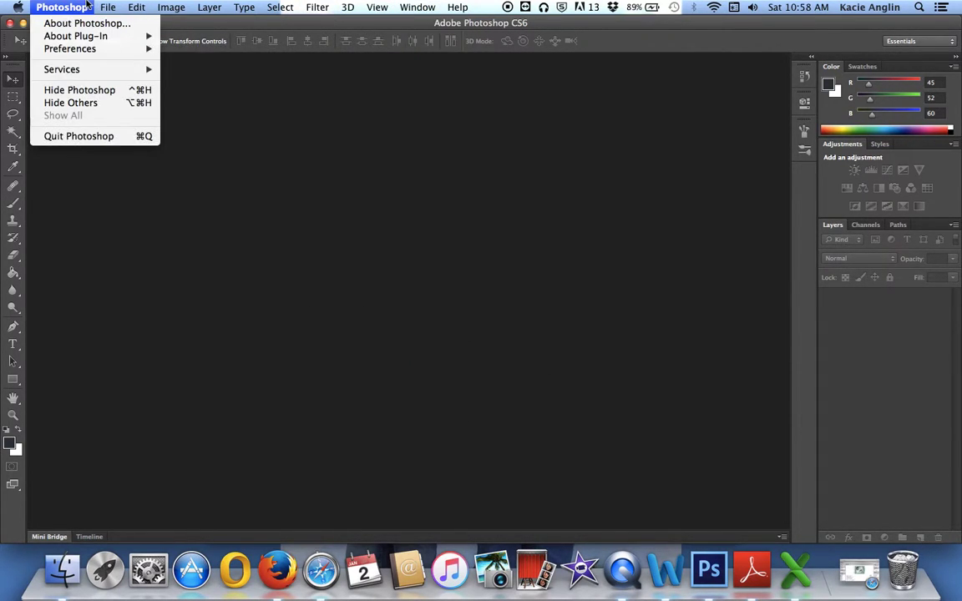
{"action": "mouse_move", "coordinate": [20, 7]}
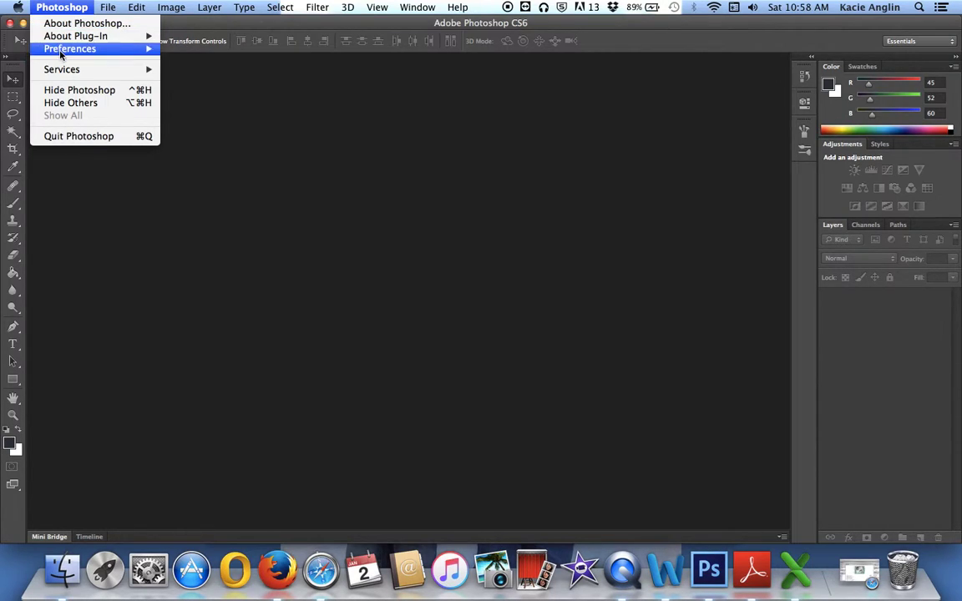
{"action": "mouse_move", "coordinate": [60, 76]}
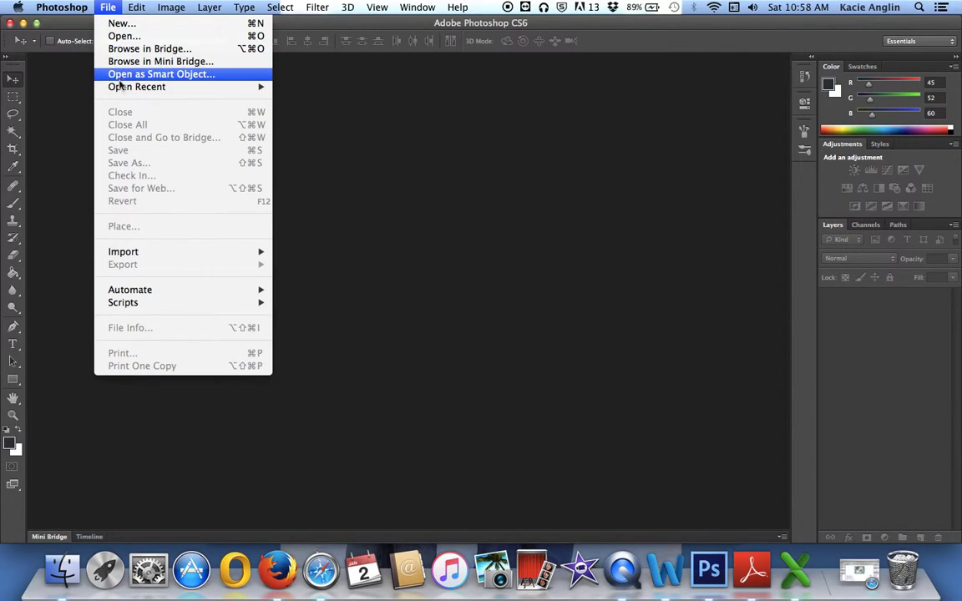
{"action": "mouse_move", "coordinate": [122, 88]}
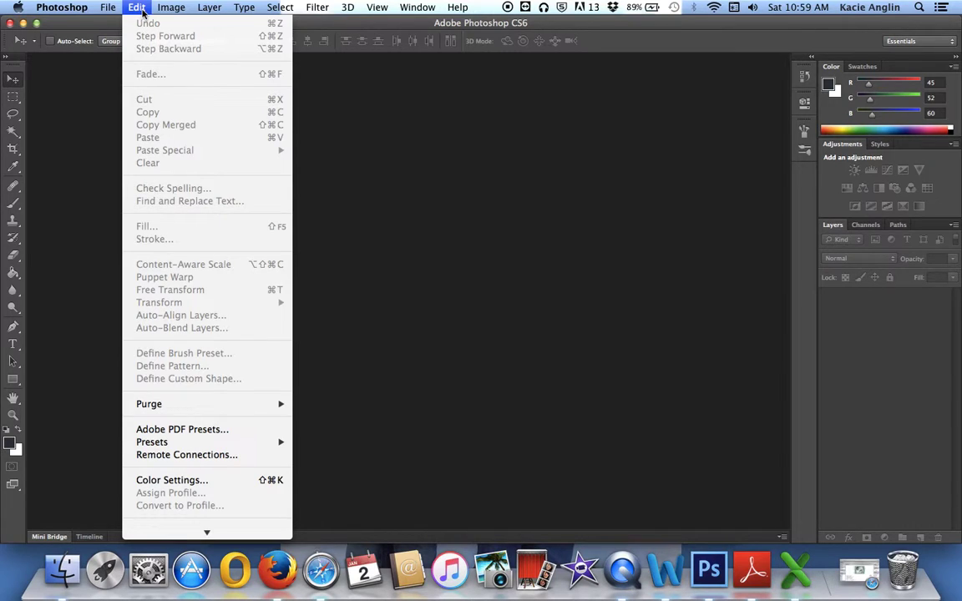
{"action": "mouse_move", "coordinate": [168, 8]}
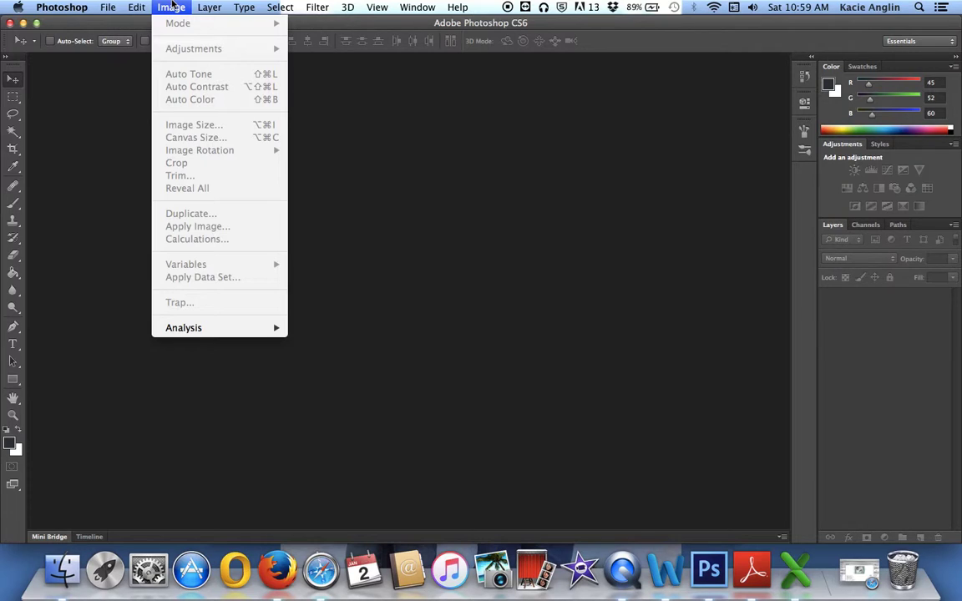
{"action": "mouse_move", "coordinate": [203, 10]}
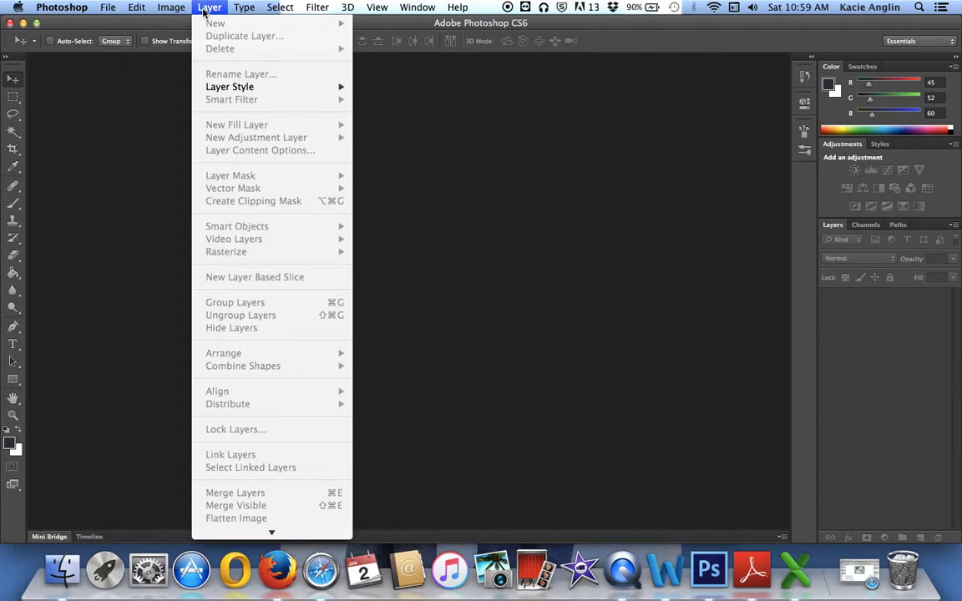
{"action": "mouse_move", "coordinate": [244, 7]}
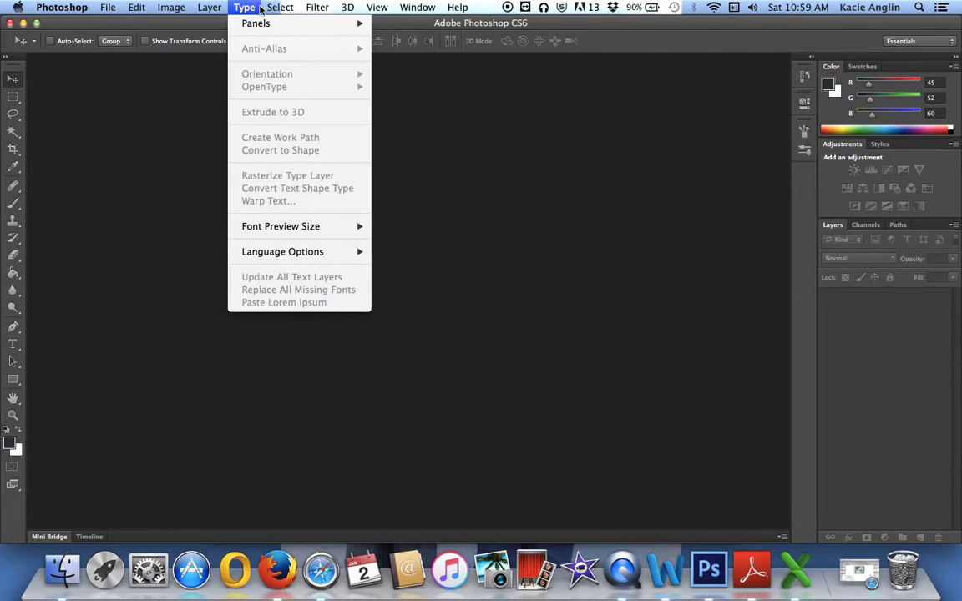
{"action": "mouse_move", "coordinate": [278, 11]}
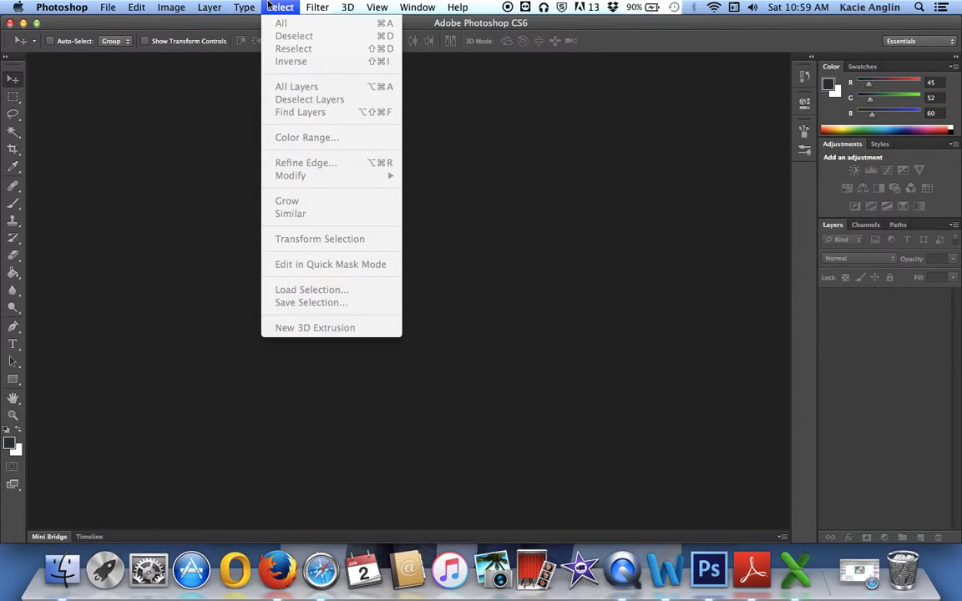
{"action": "mouse_move", "coordinate": [322, 9]}
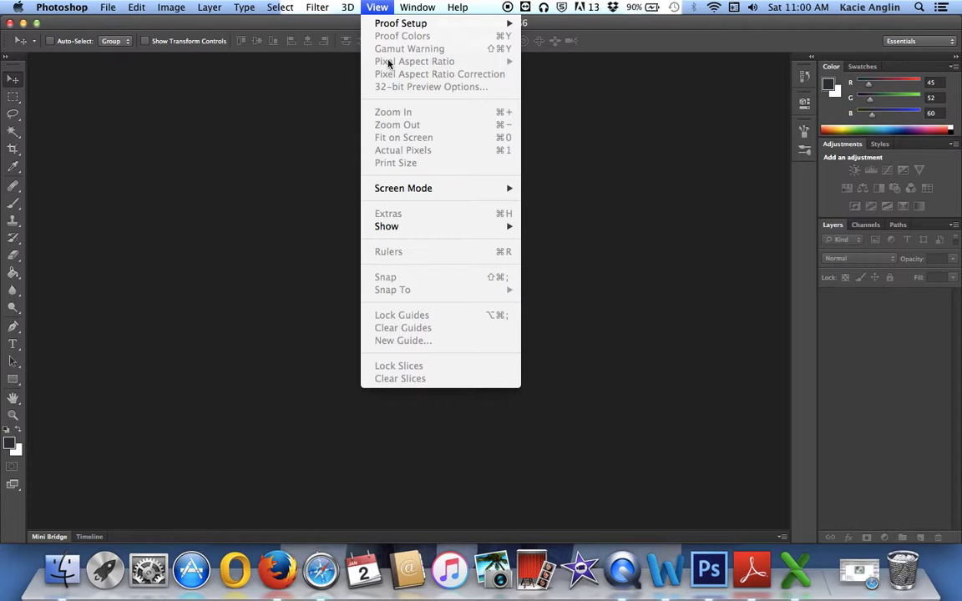
{"action": "mouse_move", "coordinate": [409, 4]}
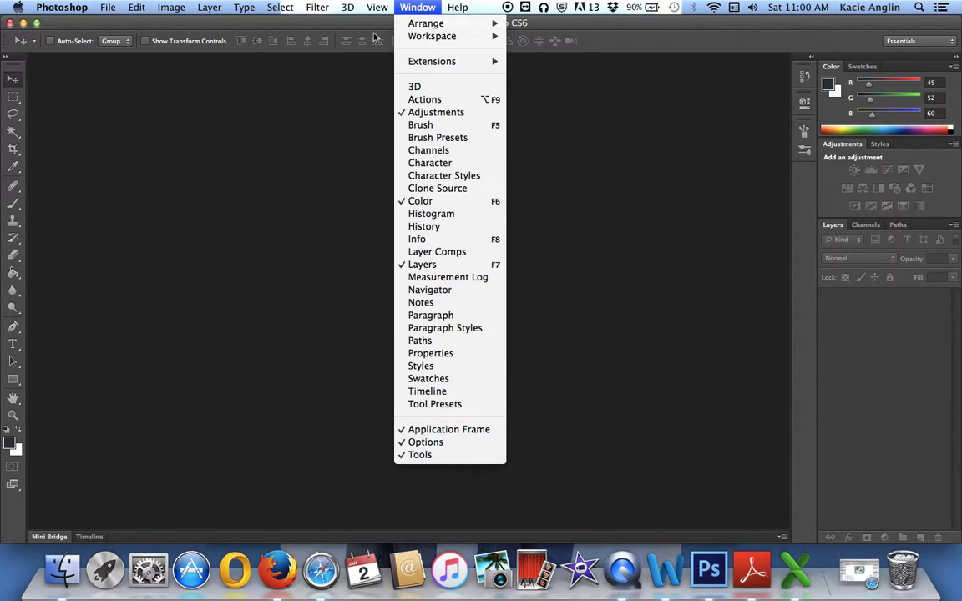
{"action": "mouse_move", "coordinate": [460, 7]}
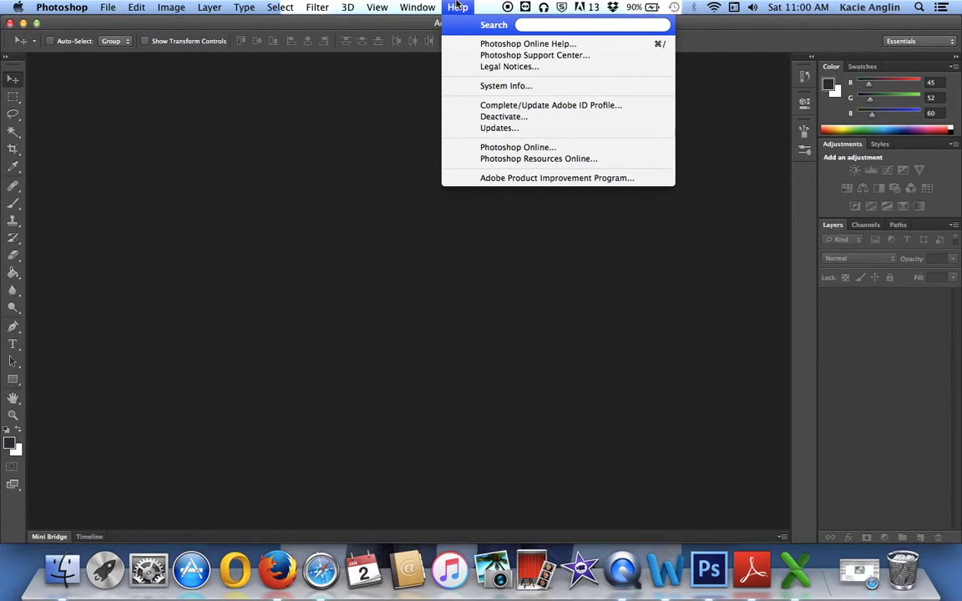
{"action": "left_click", "coordinate": [457, 5]}
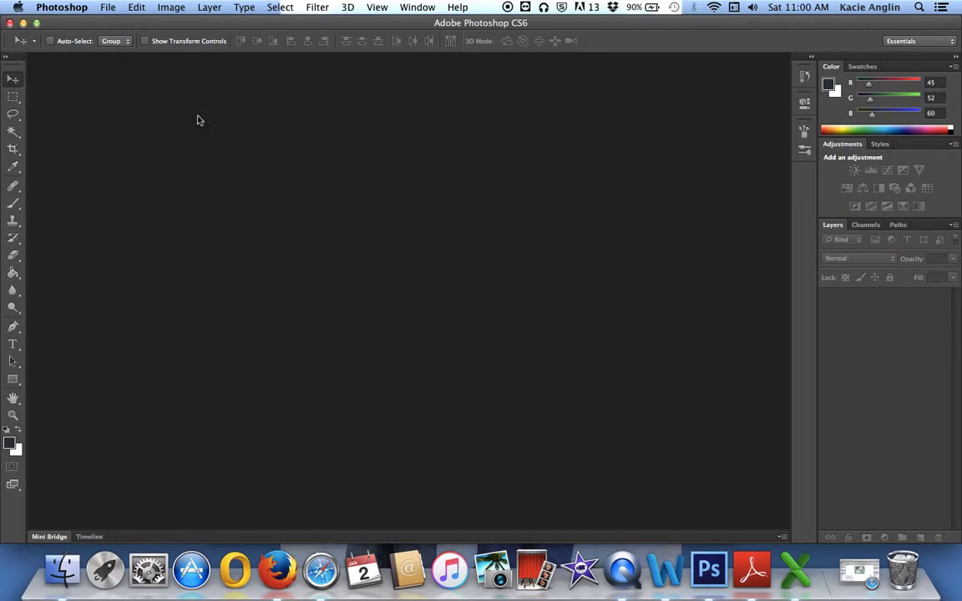
{"action": "left_click", "coordinate": [110, 8]}
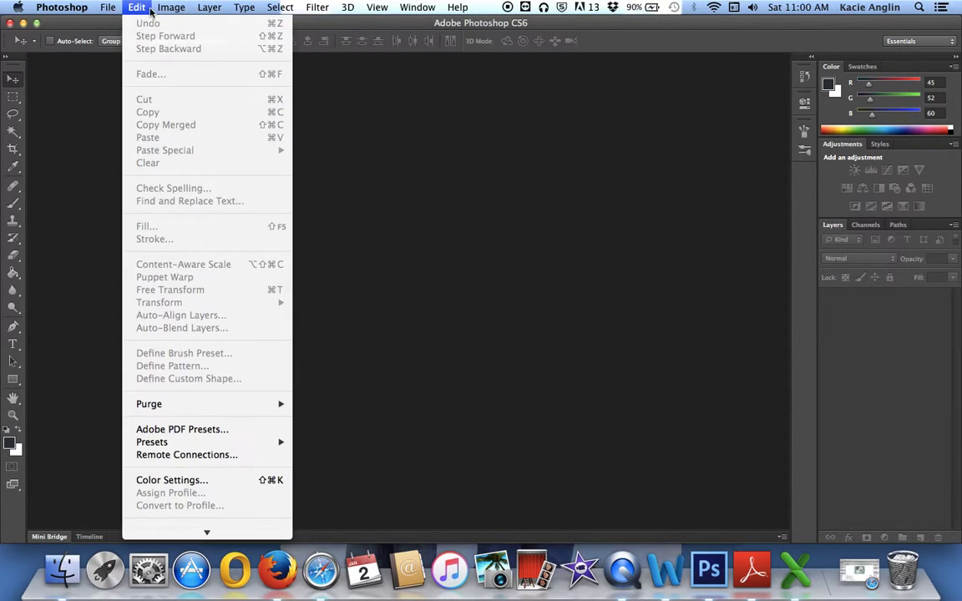
{"action": "left_click", "coordinate": [200, 7]}
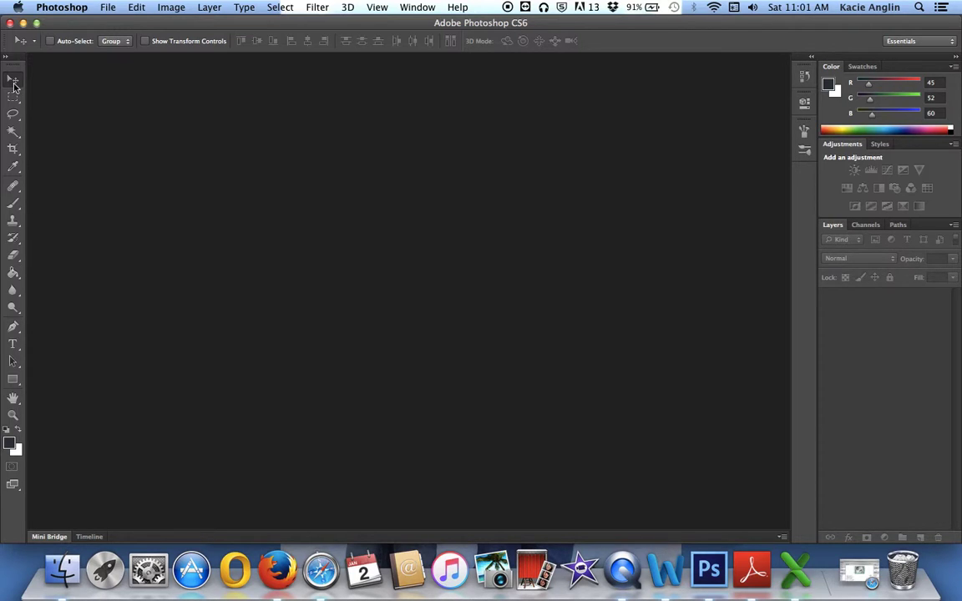
{"action": "left_click", "coordinate": [108, 5]}
{"action": "left_click", "coordinate": [113, 23]}
{"action": "left_click", "coordinate": [438, 129]}
Start setting up a new document and name it First Assignment.
{"action": "left_click", "coordinate": [105, 8]}
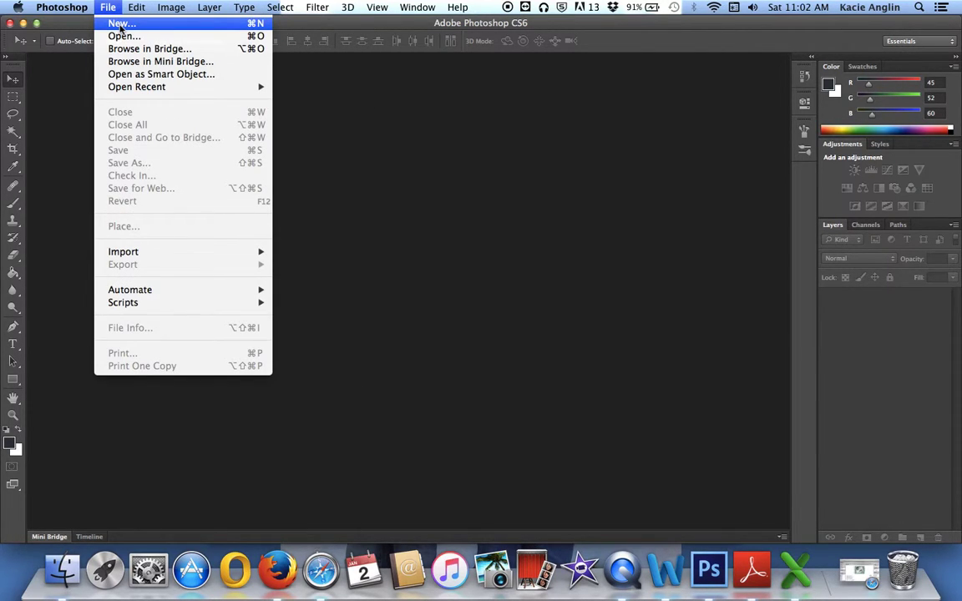
{"action": "left_click", "coordinate": [107, 8]}
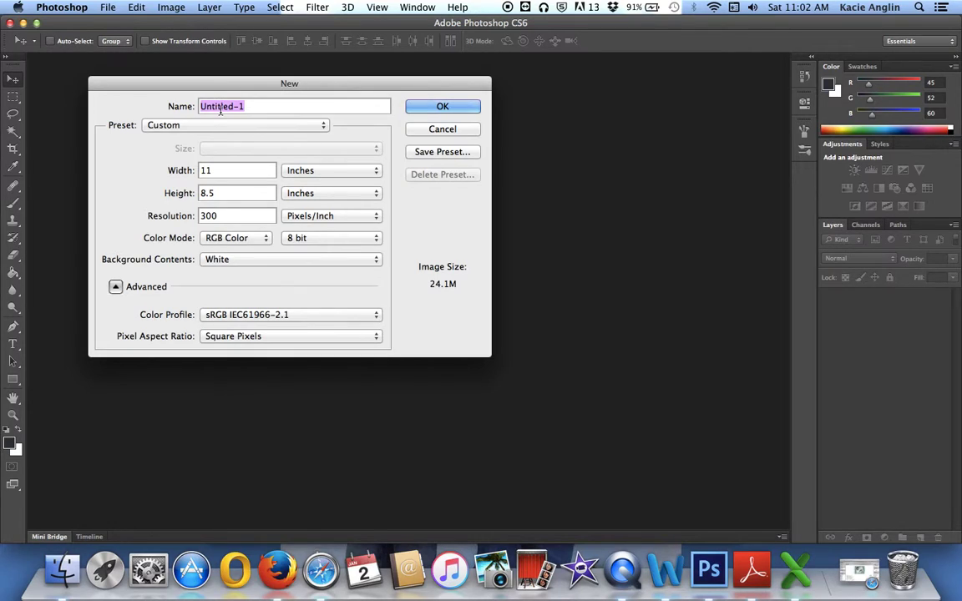
{"action": "type", "text": "F"}
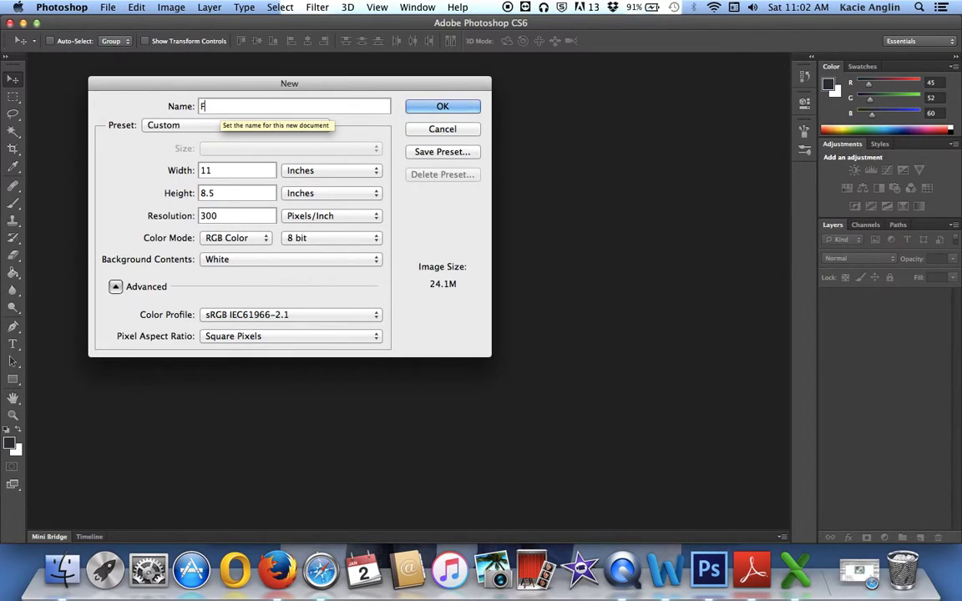
{"action": "type", "text": "irst Assignment"}
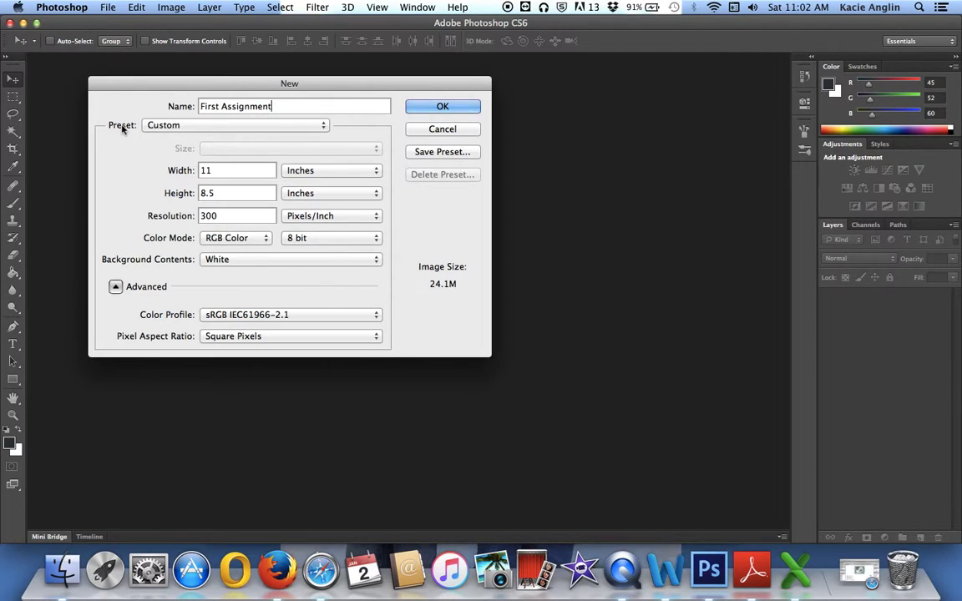
Choose the Custom preset, inches as the width unit and pixels/inch as the resolution unit for the new document.
{"action": "left_click", "coordinate": [189, 126]}
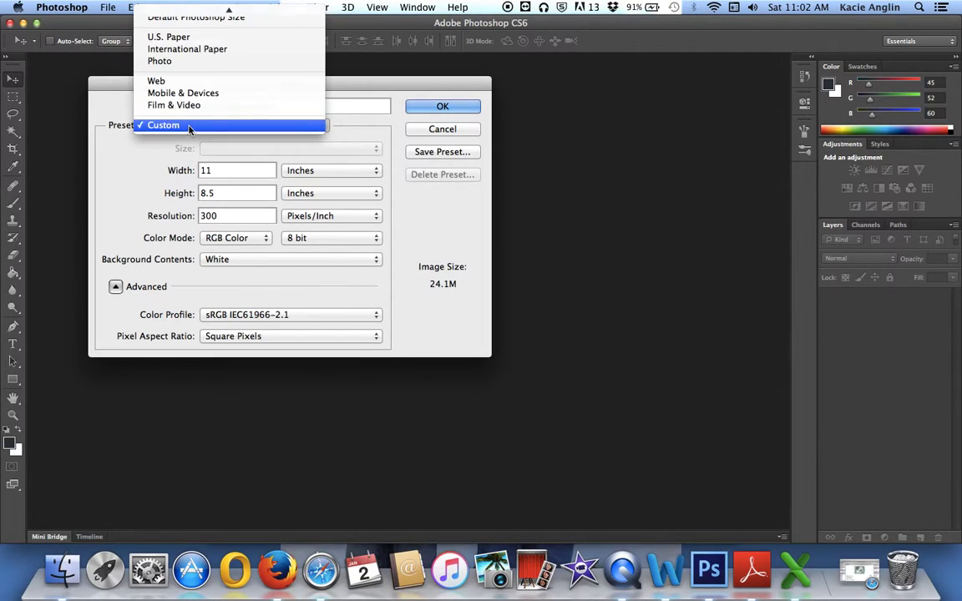
{"action": "mouse_move", "coordinate": [219, 14]}
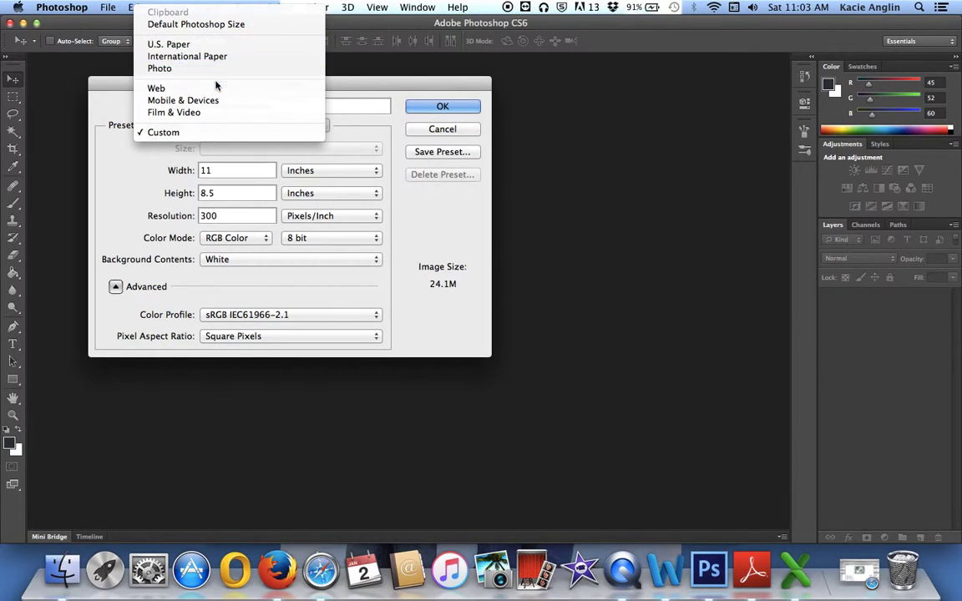
{"action": "left_click", "coordinate": [176, 135]}
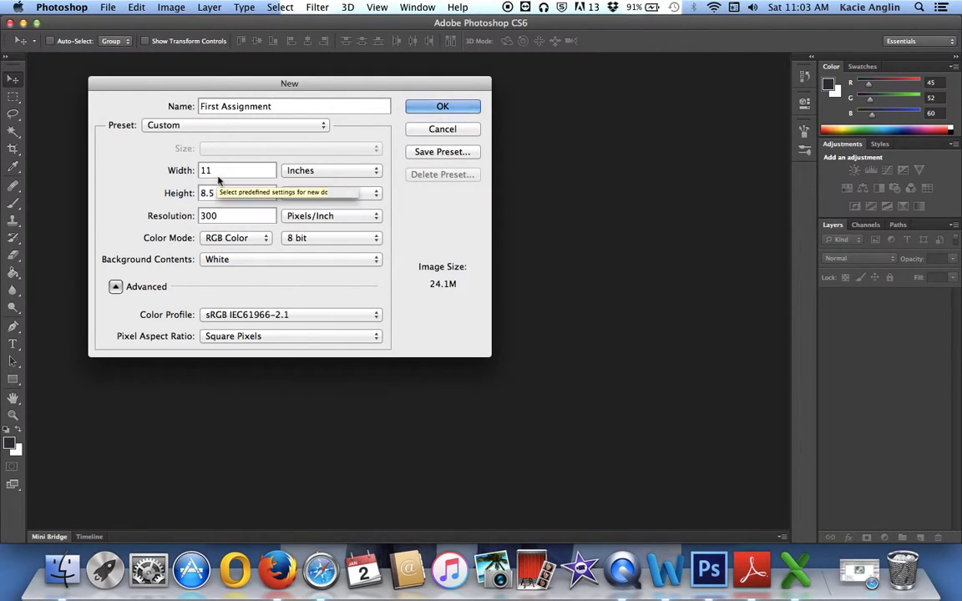
{"action": "left_click", "coordinate": [310, 173]}
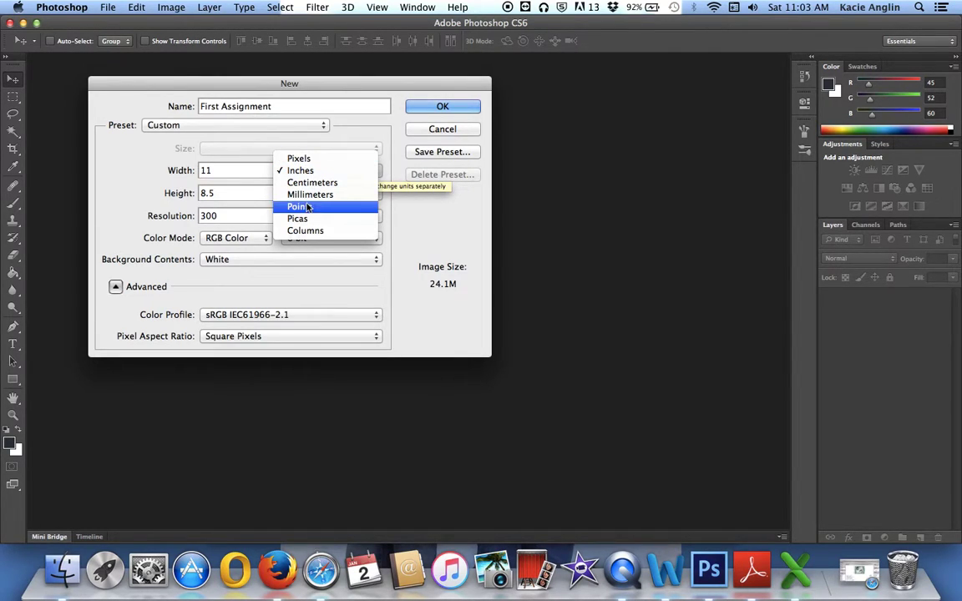
{"action": "left_click", "coordinate": [320, 170]}
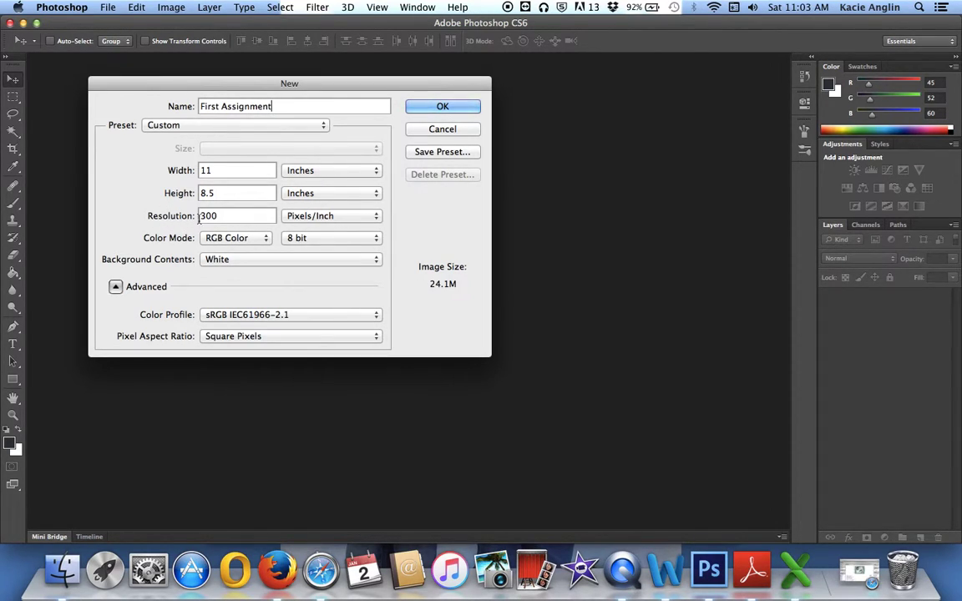
{"action": "left_click", "coordinate": [326, 217]}
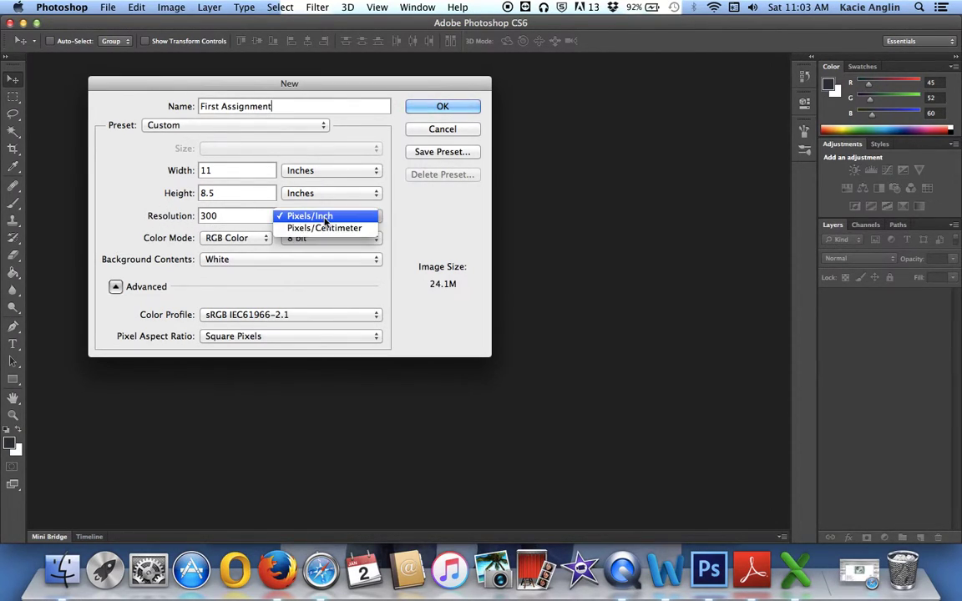
{"action": "left_click", "coordinate": [326, 217]}
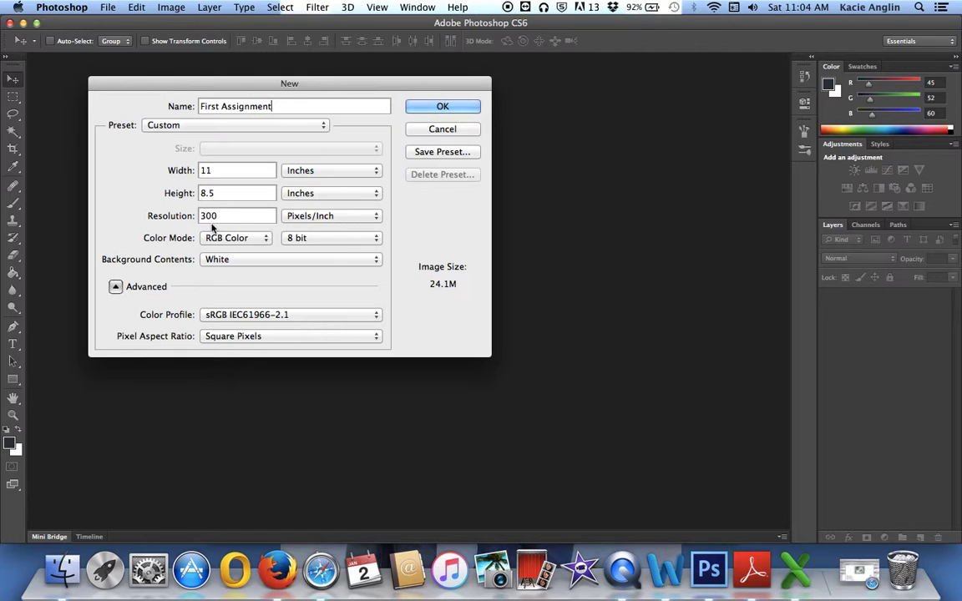
Set the new document to CMYK Color, 16 bit, with White background contents.
{"action": "left_click", "coordinate": [260, 240]}
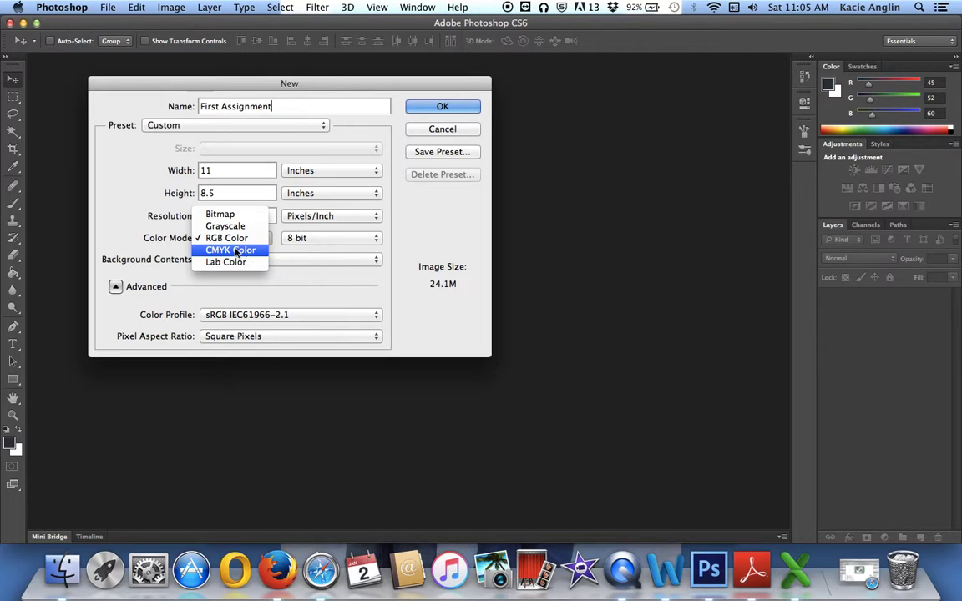
{"action": "left_click", "coordinate": [221, 250]}
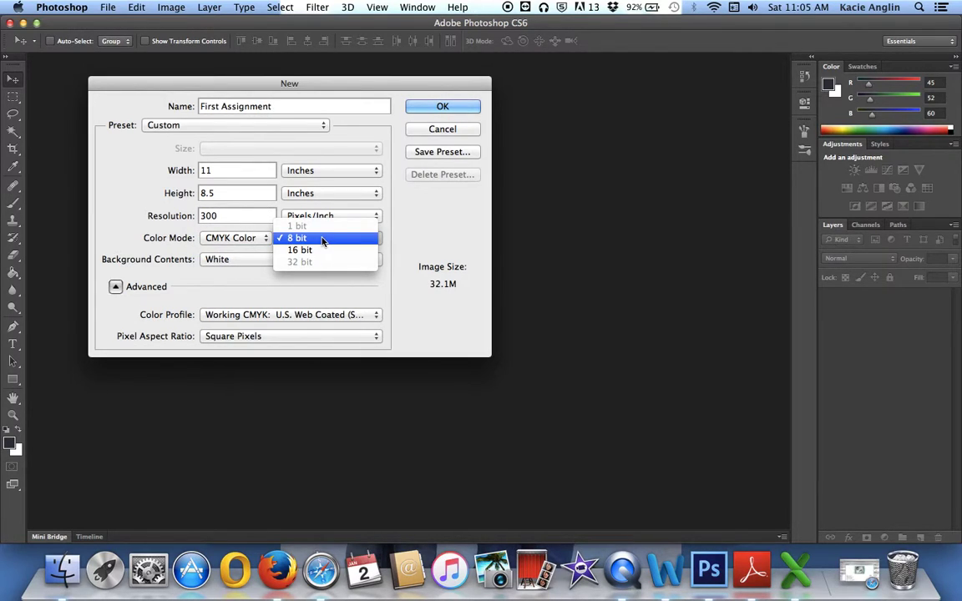
{"action": "left_click", "coordinate": [322, 251]}
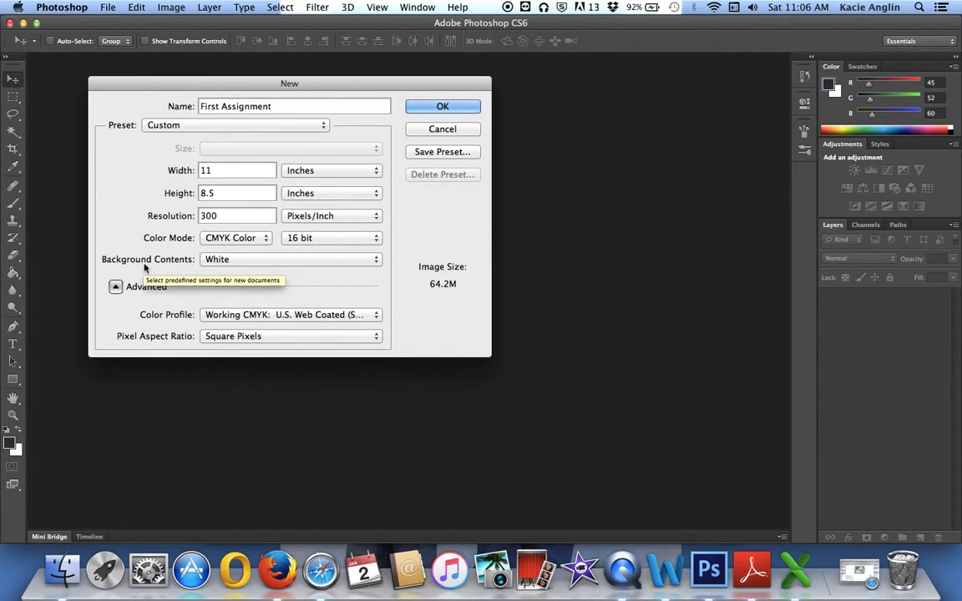
{"action": "left_click", "coordinate": [263, 260]}
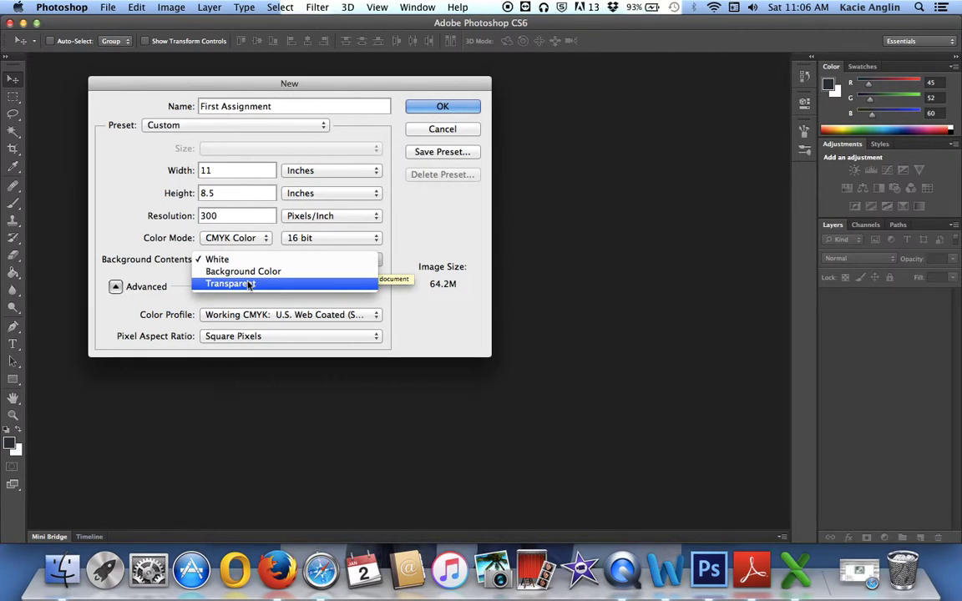
{"action": "left_click", "coordinate": [223, 259]}
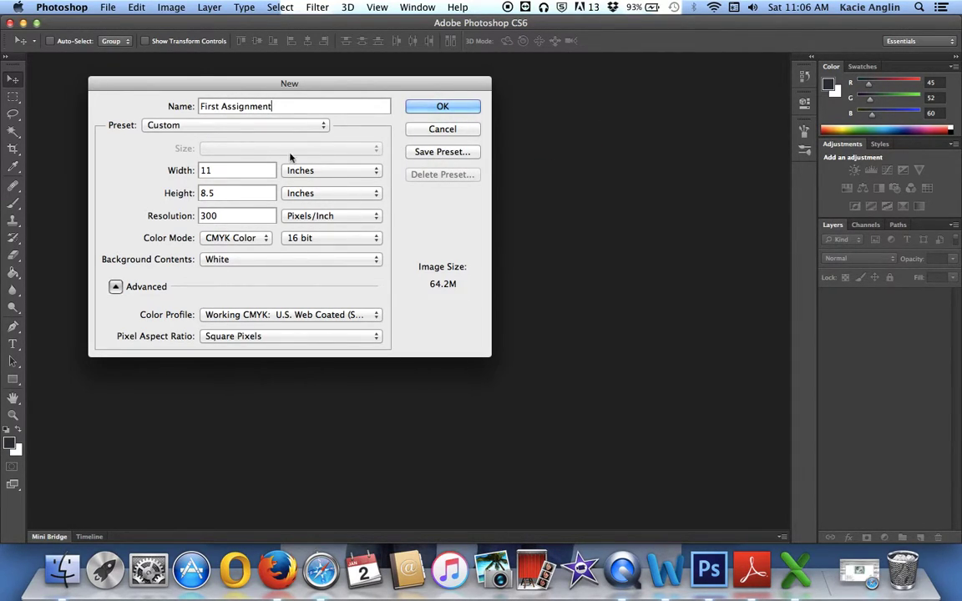
Review the options for saving a document preset, dismiss them and create the First Assignment document.
{"action": "left_click", "coordinate": [466, 153]}
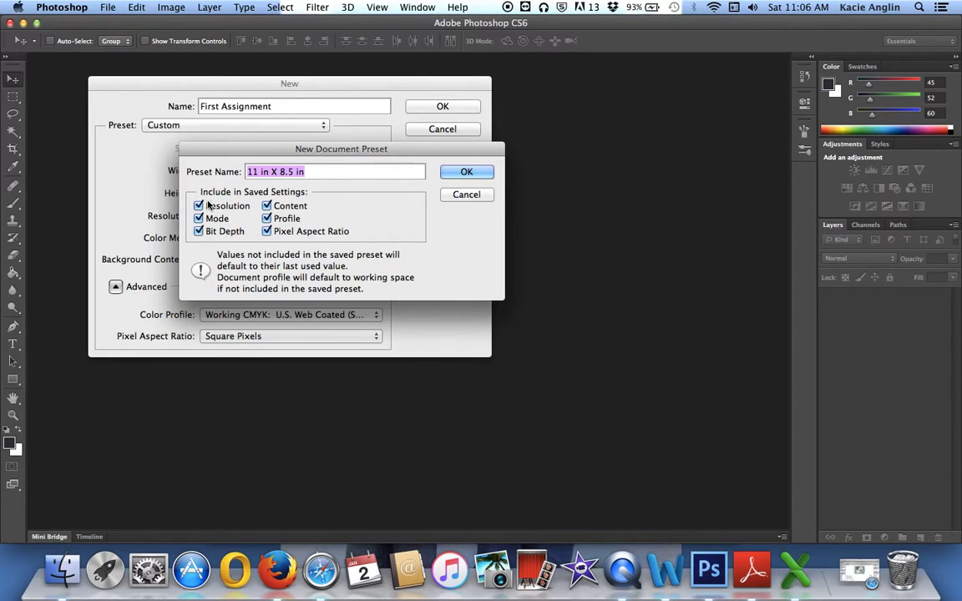
{"action": "left_click", "coordinate": [464, 172]}
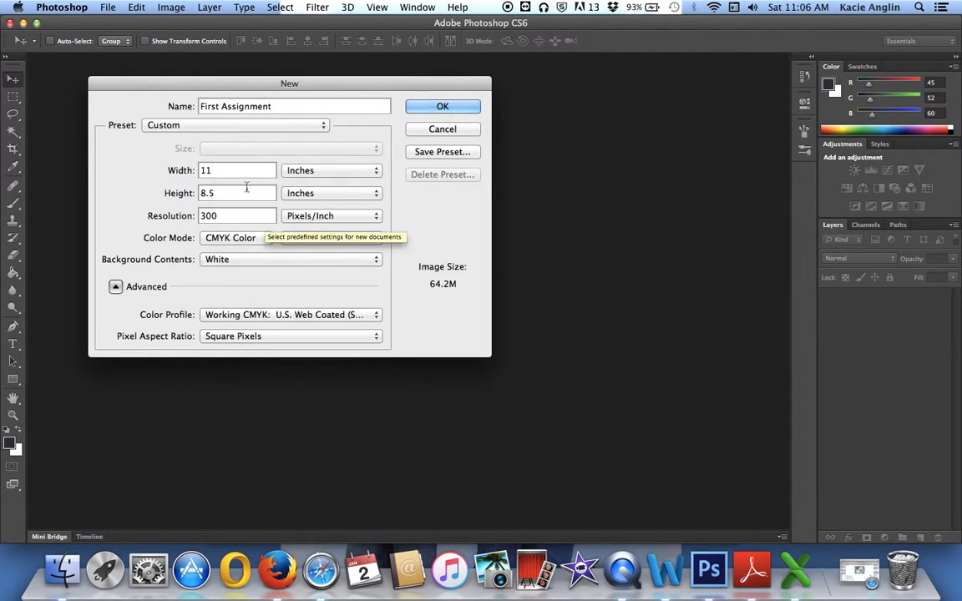
{"action": "left_click", "coordinate": [442, 105]}
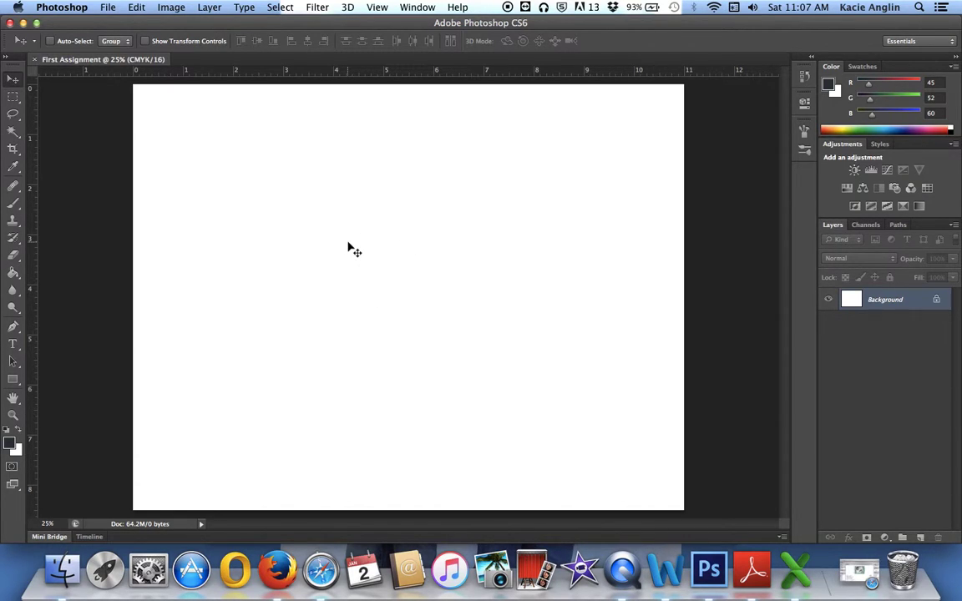
Start saving the document under a chosen location and pick the Digital Art folder on the Desktop.
{"action": "left_click", "coordinate": [109, 6]}
{"action": "left_click", "coordinate": [129, 162]}
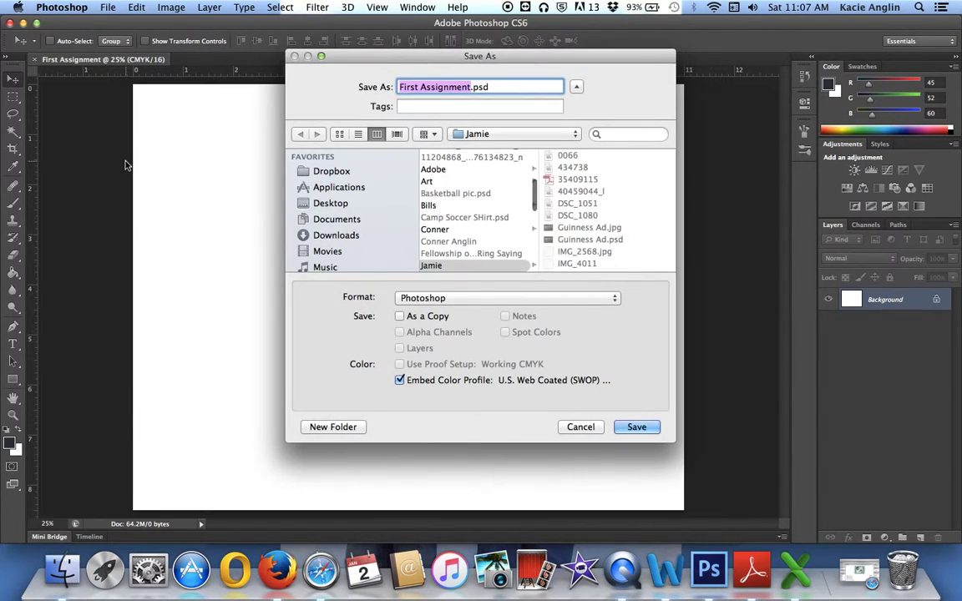
{"action": "left_click_drag", "start_coordinate": [347, 62], "coordinate": [223, 64]}
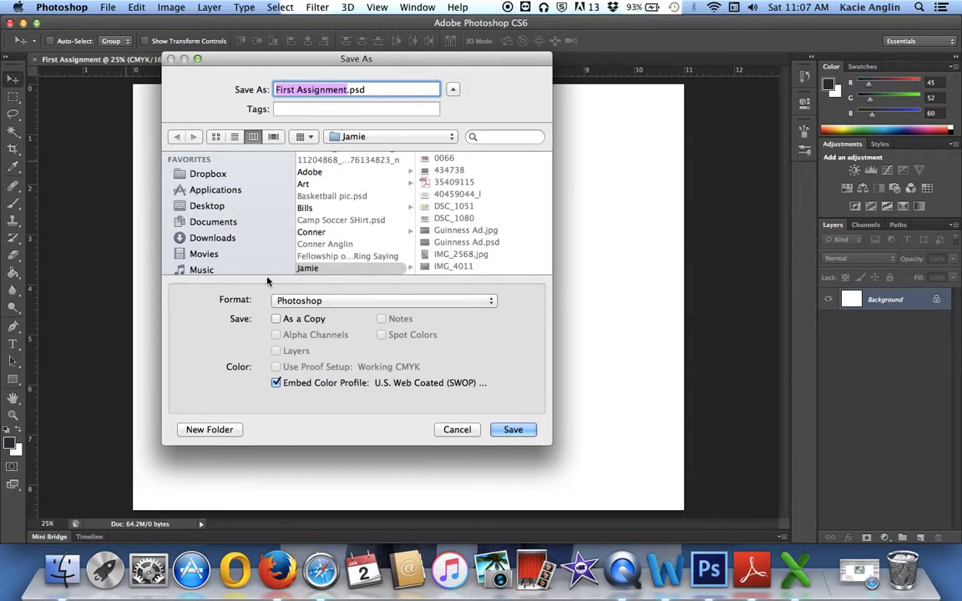
{"action": "left_click", "coordinate": [452, 91]}
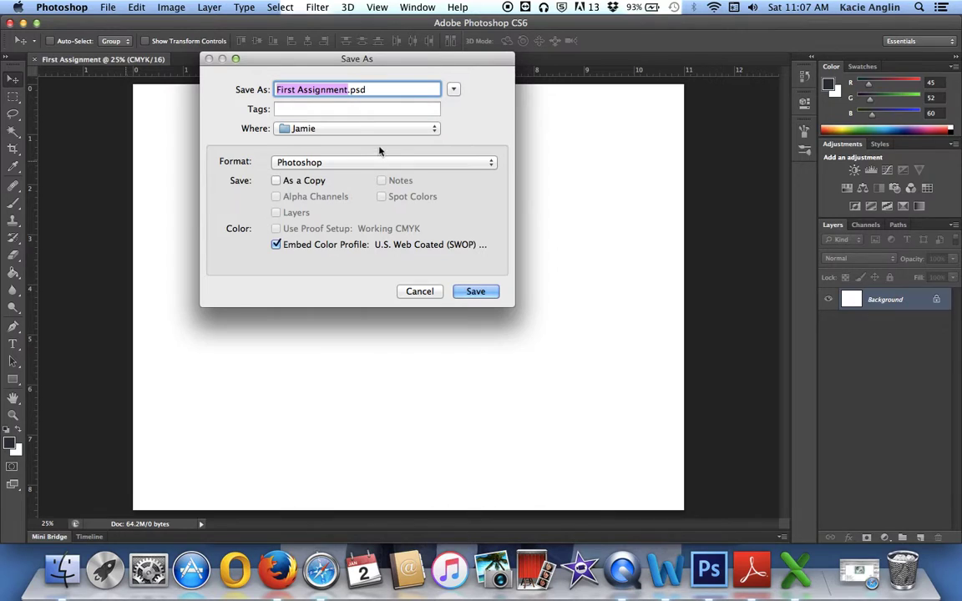
{"action": "left_click", "coordinate": [454, 90]}
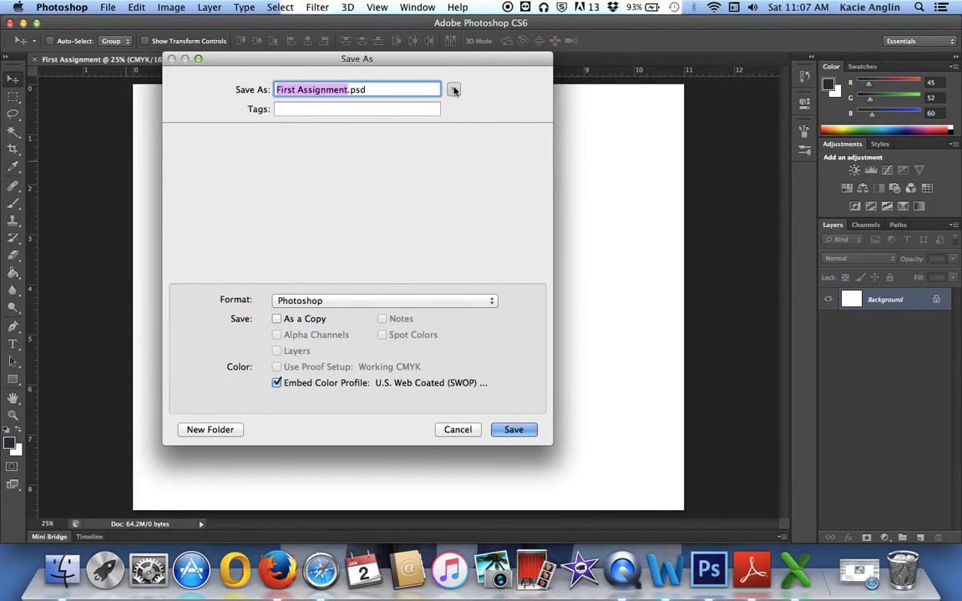
{"action": "left_click", "coordinate": [207, 206]}
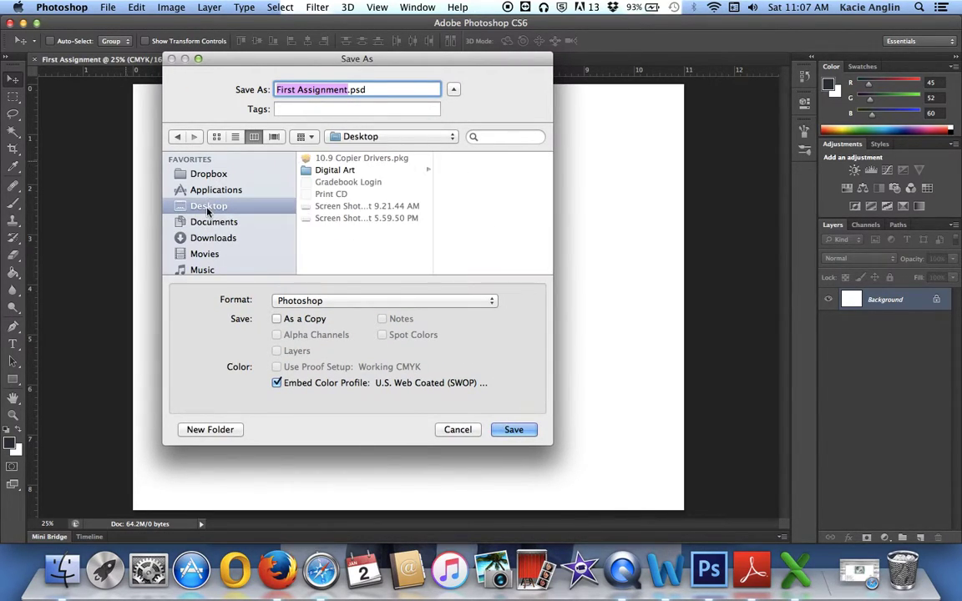
{"action": "left_click", "coordinate": [328, 170]}
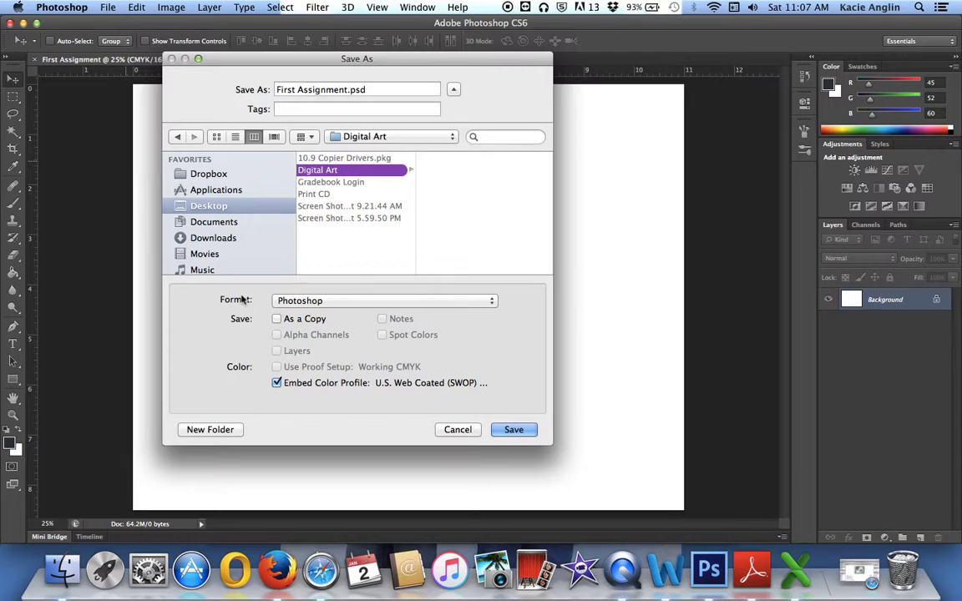
Choose the JPEG format and save the file at Maximum quality 12, Progressive with 3 scans.
{"action": "left_click", "coordinate": [308, 301]}
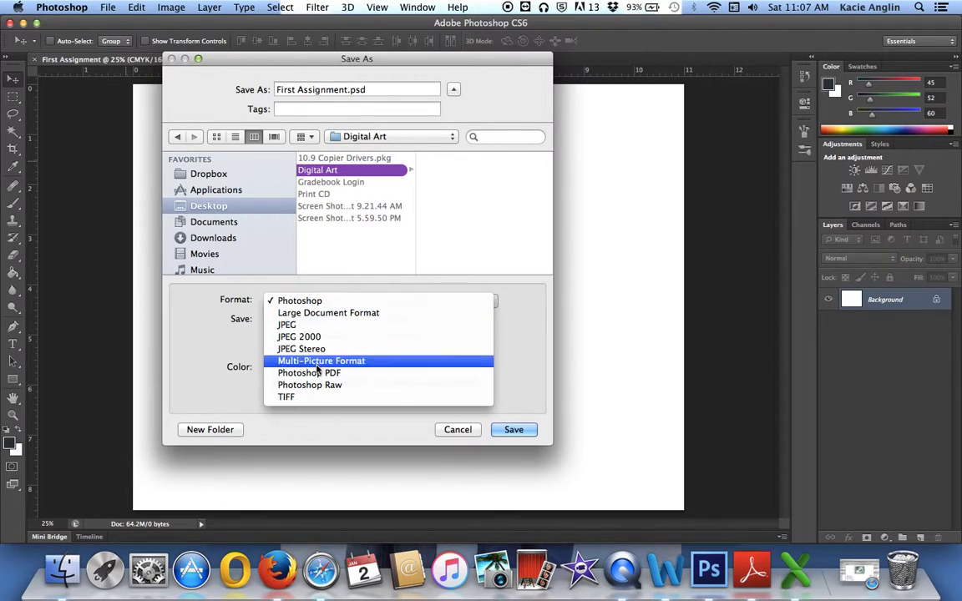
{"action": "left_click", "coordinate": [294, 300]}
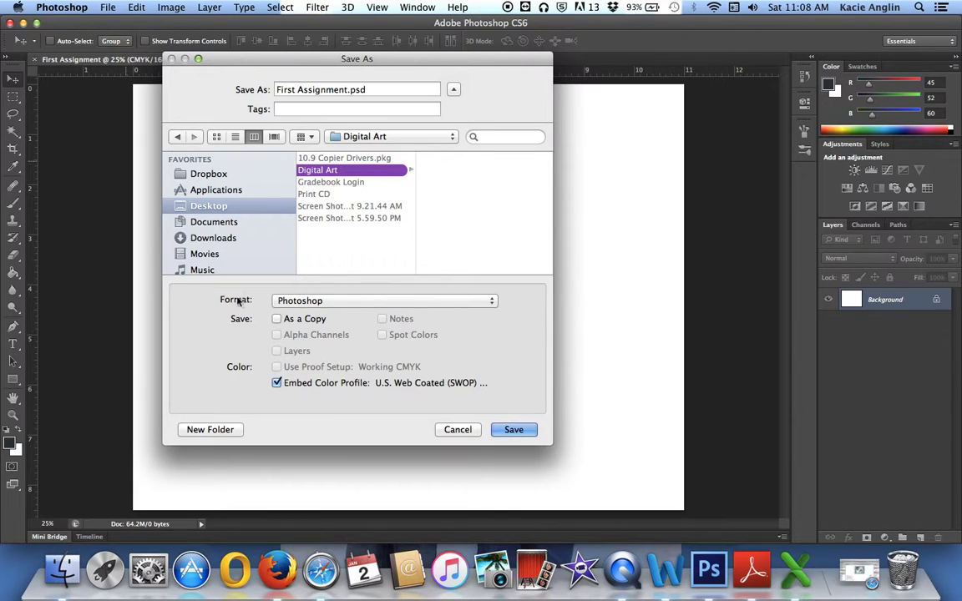
{"action": "left_click", "coordinate": [316, 306]}
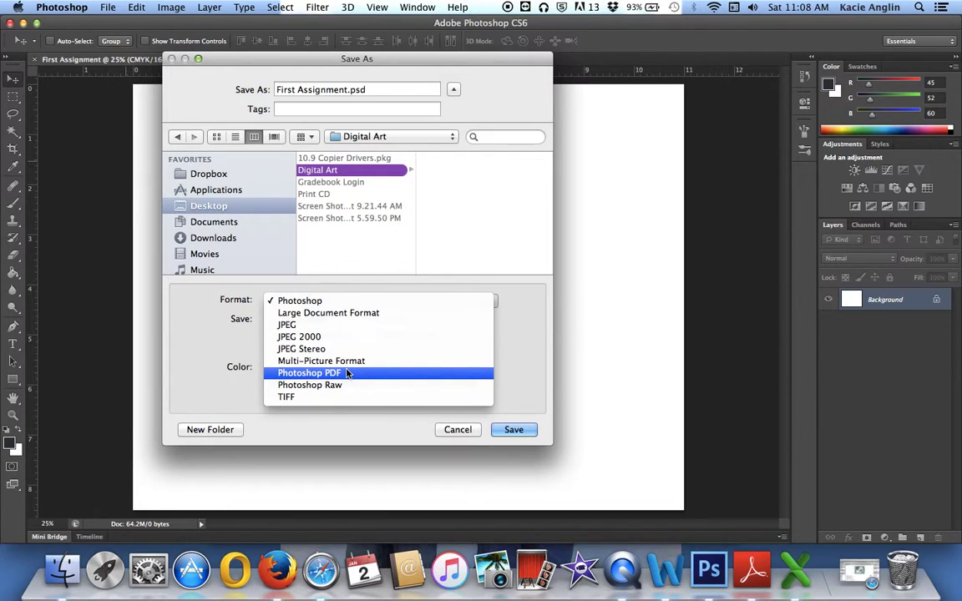
{"action": "left_click", "coordinate": [323, 325]}
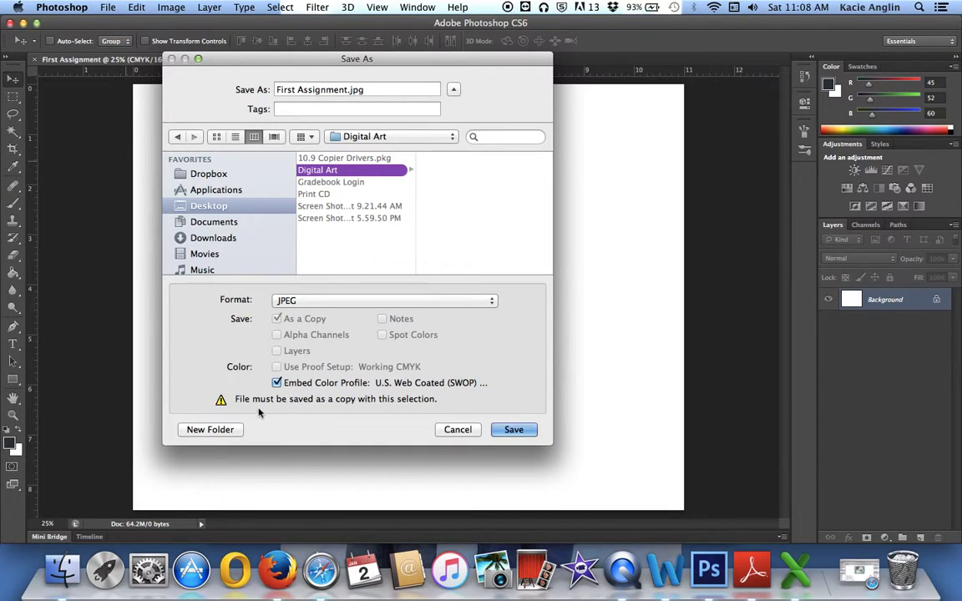
{"action": "left_click", "coordinate": [515, 430]}
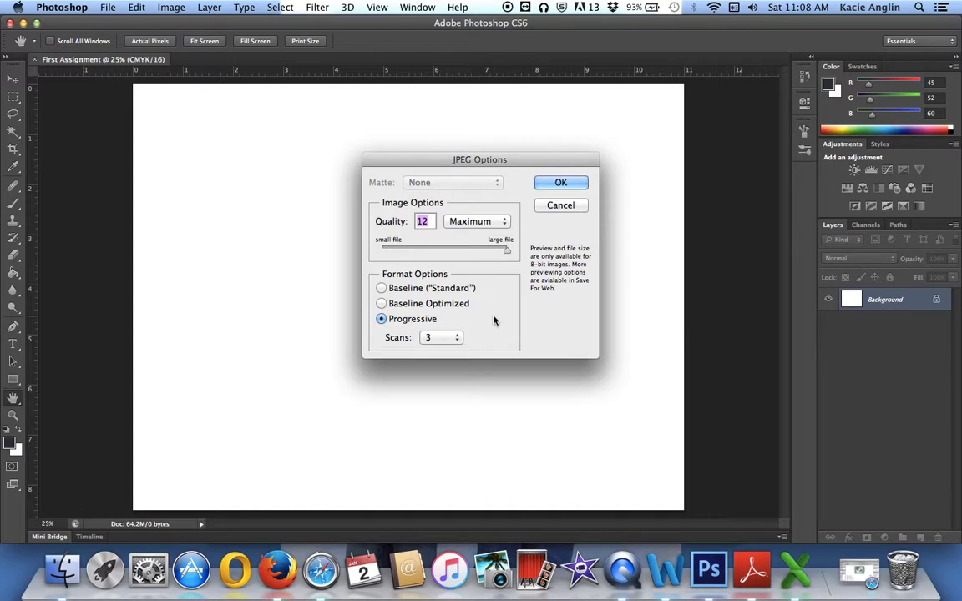
{"action": "left_click", "coordinate": [562, 181]}
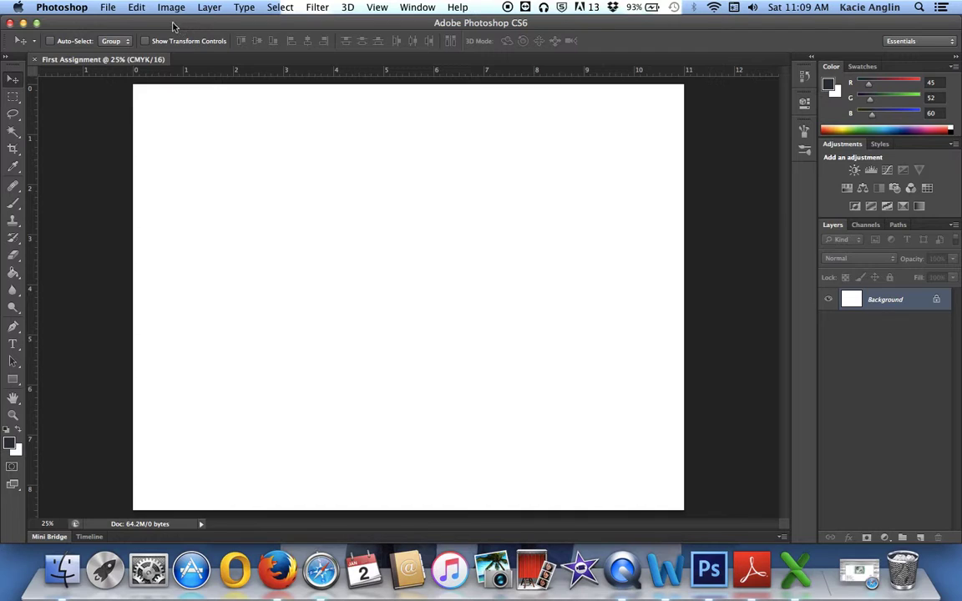
{"action": "left_click", "coordinate": [109, 8]}
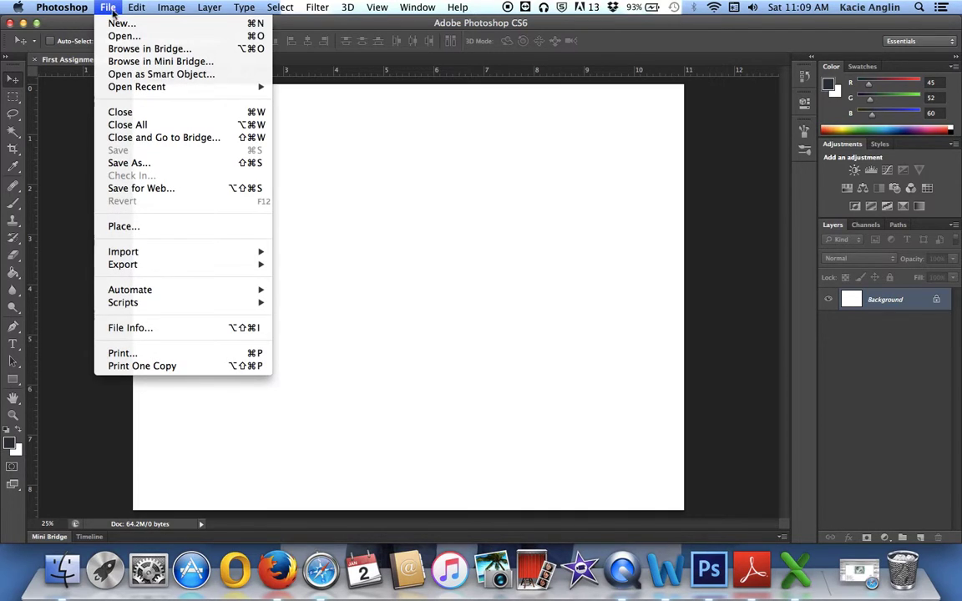
{"action": "left_click", "coordinate": [124, 163]}
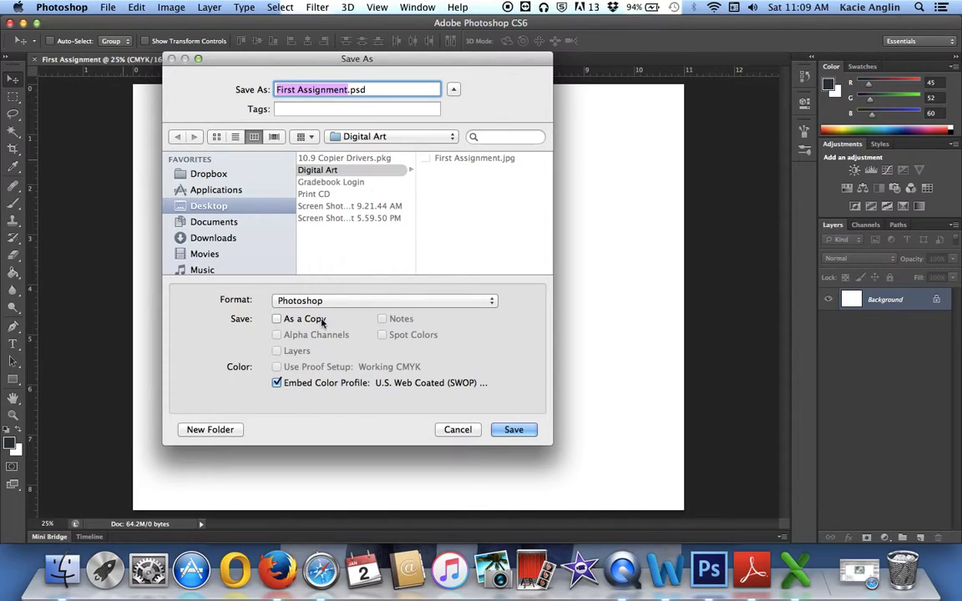
{"action": "left_click", "coordinate": [462, 432]}
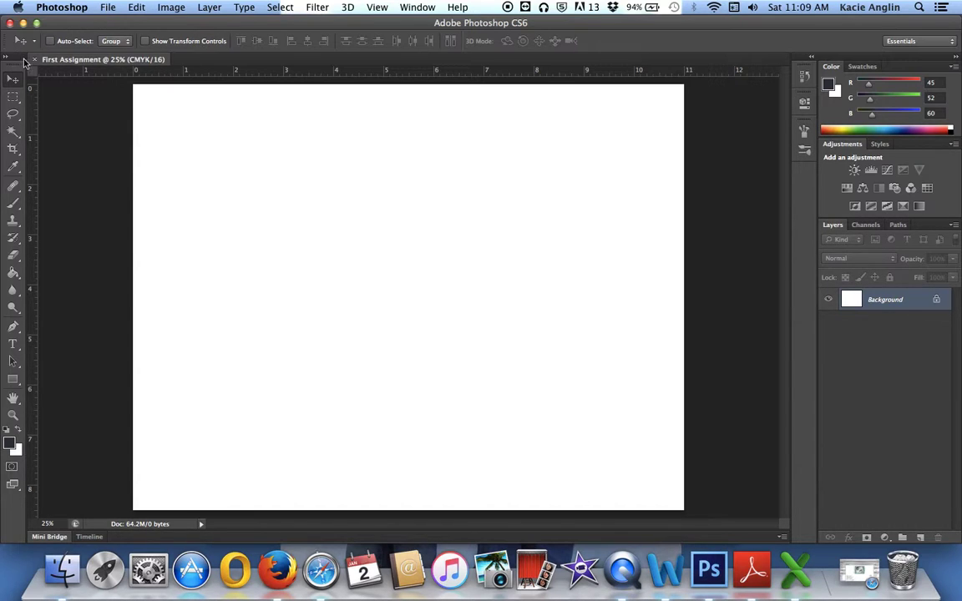
Close the First Assignment document and the empty application window.
{"action": "left_click", "coordinate": [34, 59]}
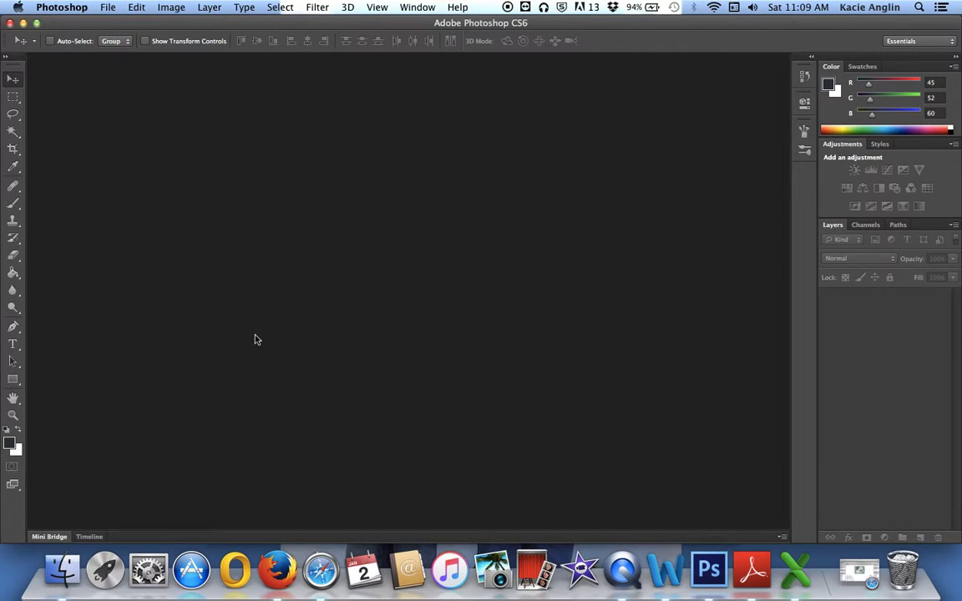
{"action": "left_click", "coordinate": [11, 23]}
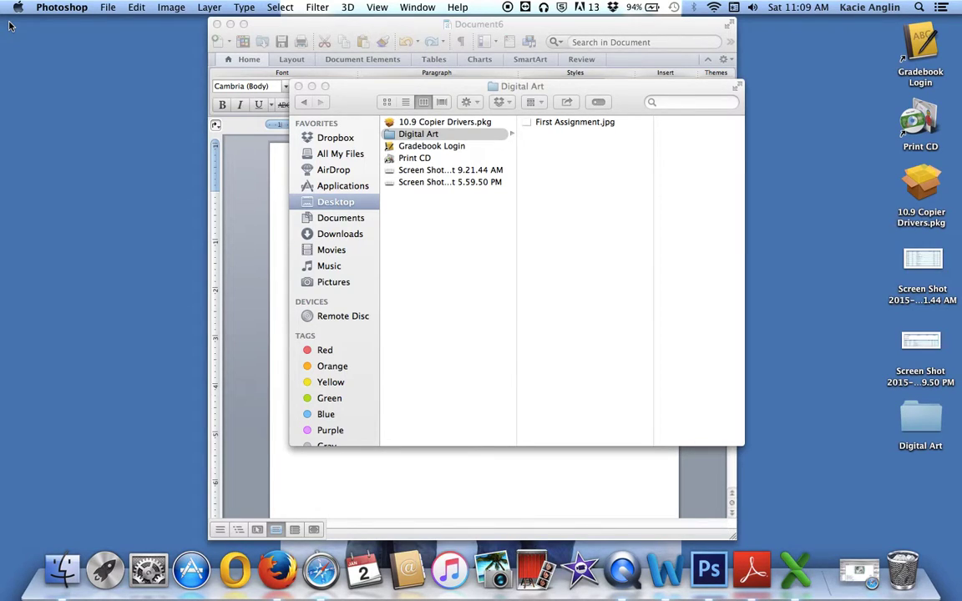
Create a new document named alksdjlk with the custom 11 × 8.5 inch CMYK settings, then close it.
{"action": "left_click", "coordinate": [76, 6]}
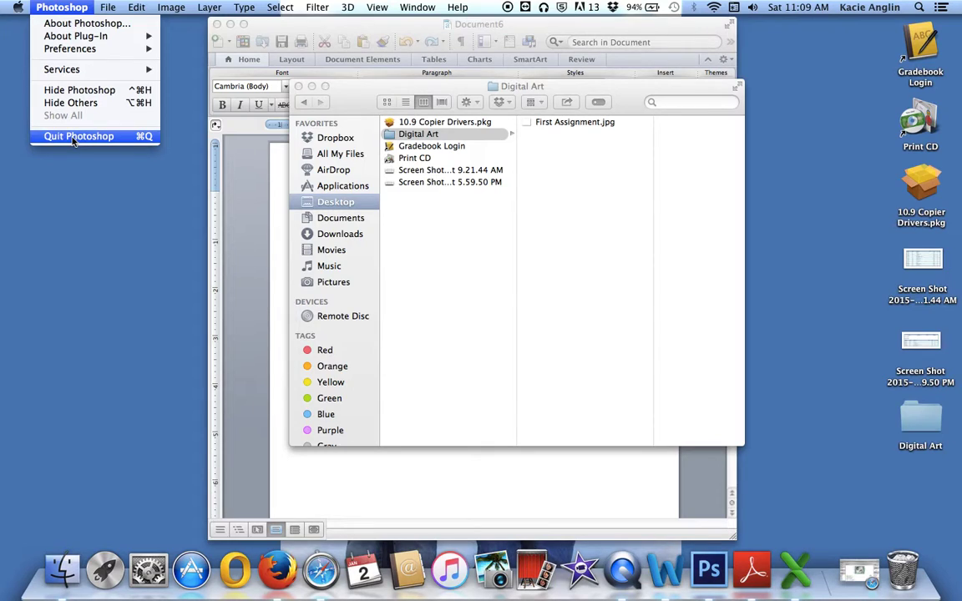
{"action": "left_click", "coordinate": [60, 4]}
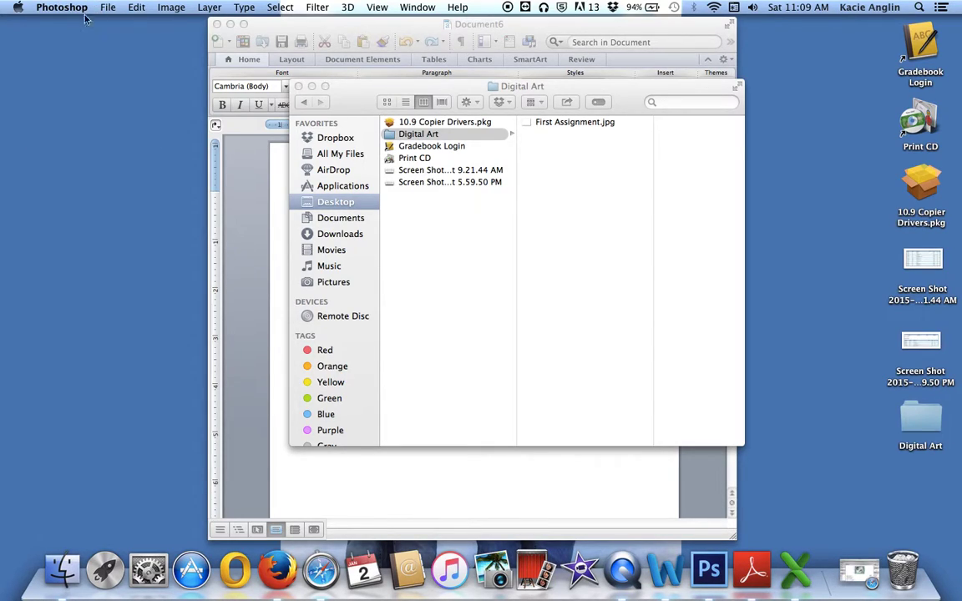
{"action": "left_click", "coordinate": [108, 8]}
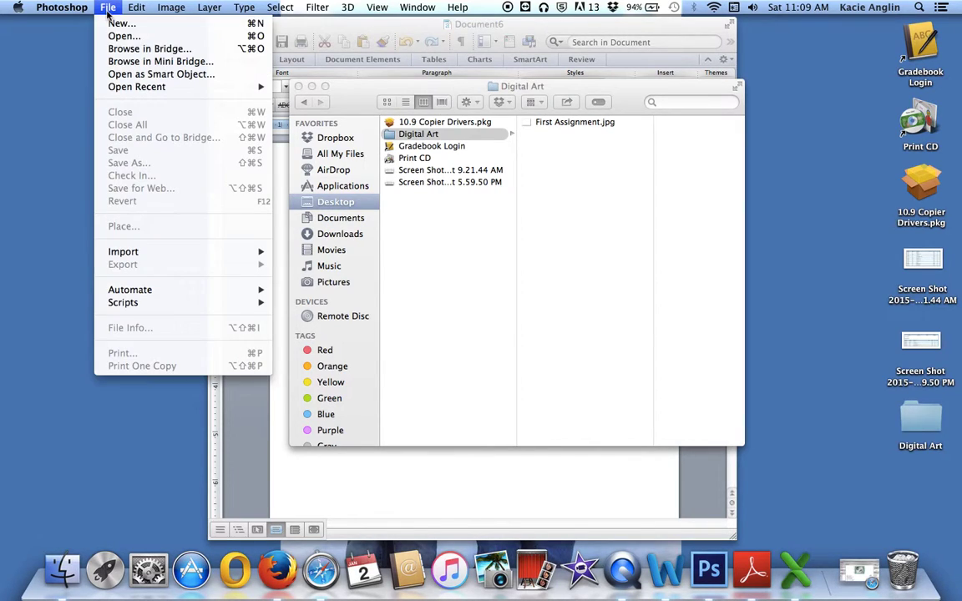
{"action": "left_click", "coordinate": [117, 23]}
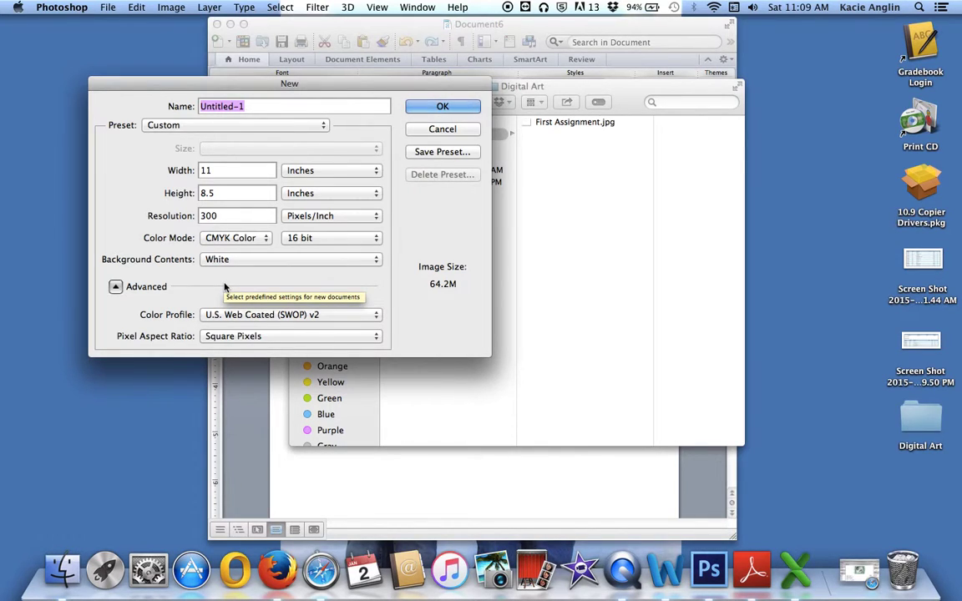
{"action": "type", "text": "alksdjlk"}
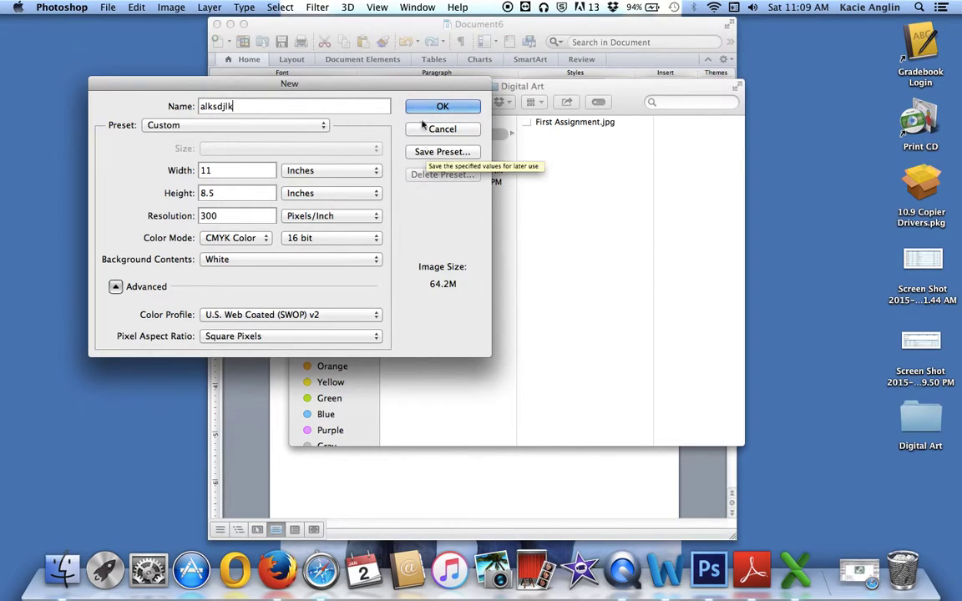
{"action": "left_click", "coordinate": [442, 105]}
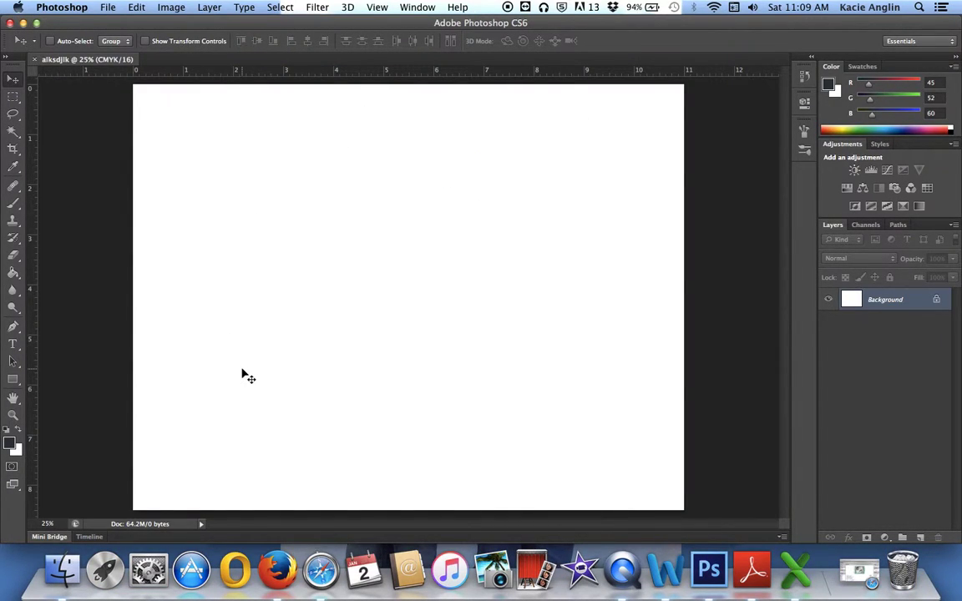
{"action": "left_click", "coordinate": [35, 59]}
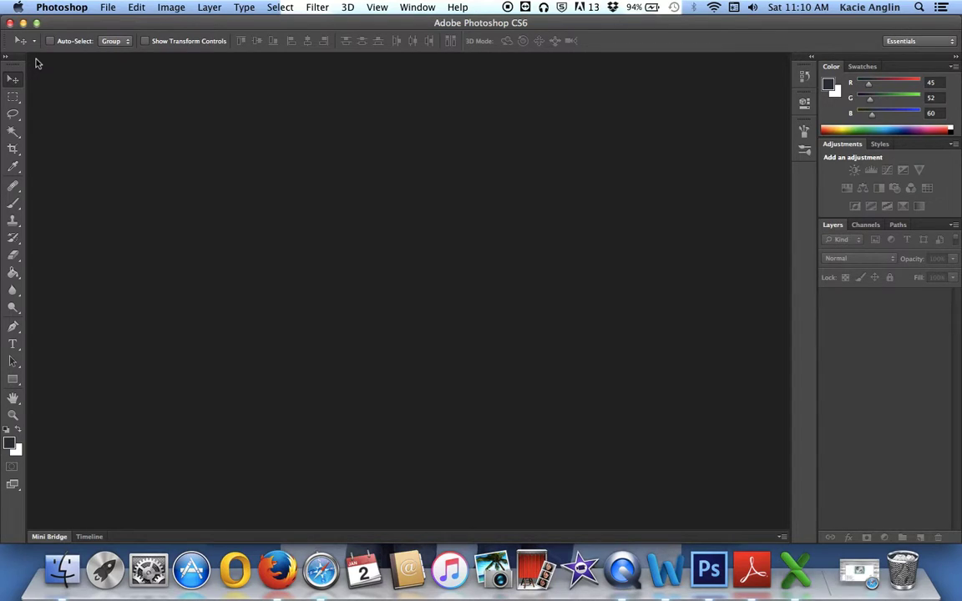
Create an untitled 11 × 8.5 inch document and fill its canvas with the dark foreground color using the Paint Bucket.
{"action": "left_click", "coordinate": [58, 9]}
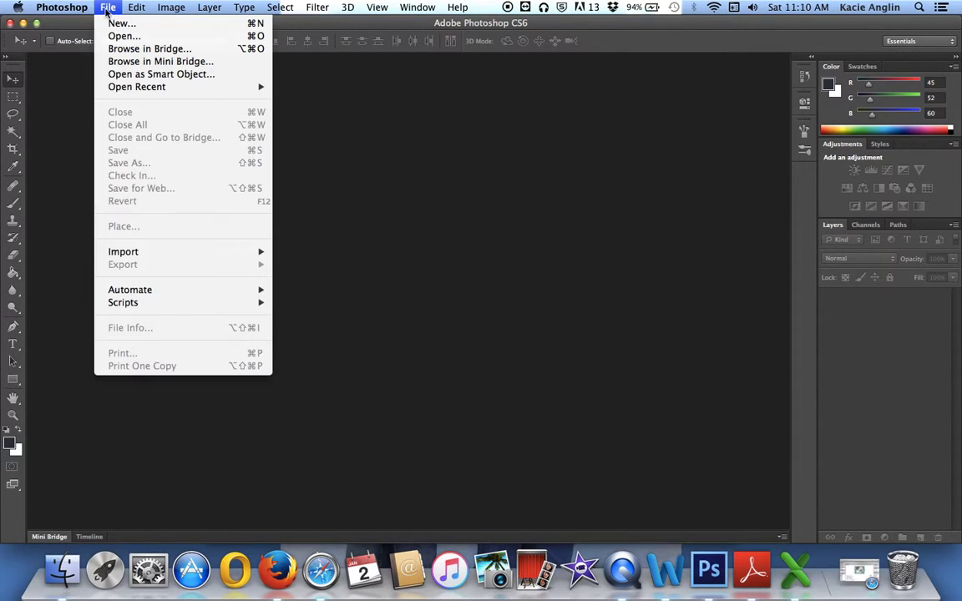
{"action": "left_click", "coordinate": [117, 24]}
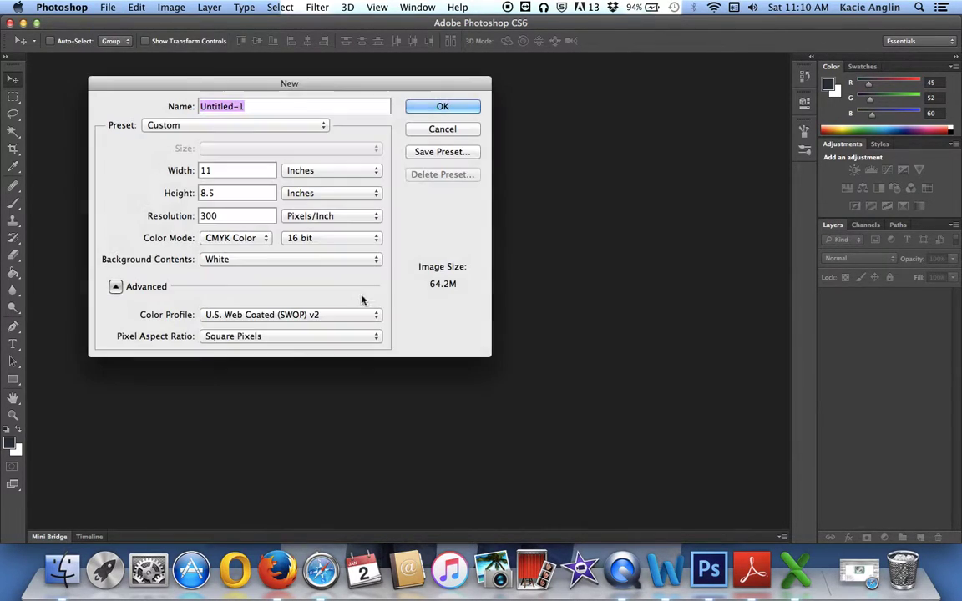
{"action": "left_click", "coordinate": [443, 103]}
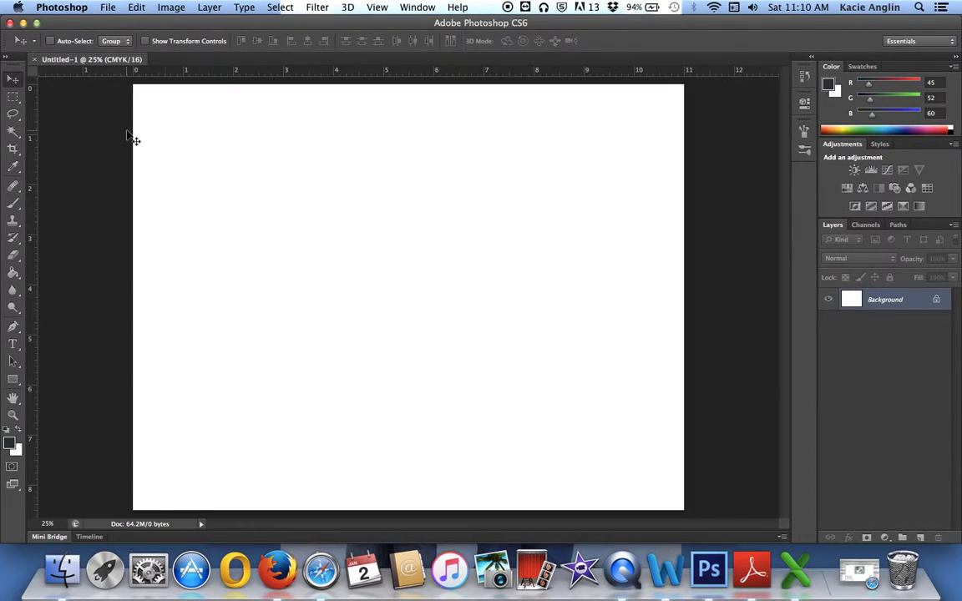
{"action": "left_click", "coordinate": [14, 273]}
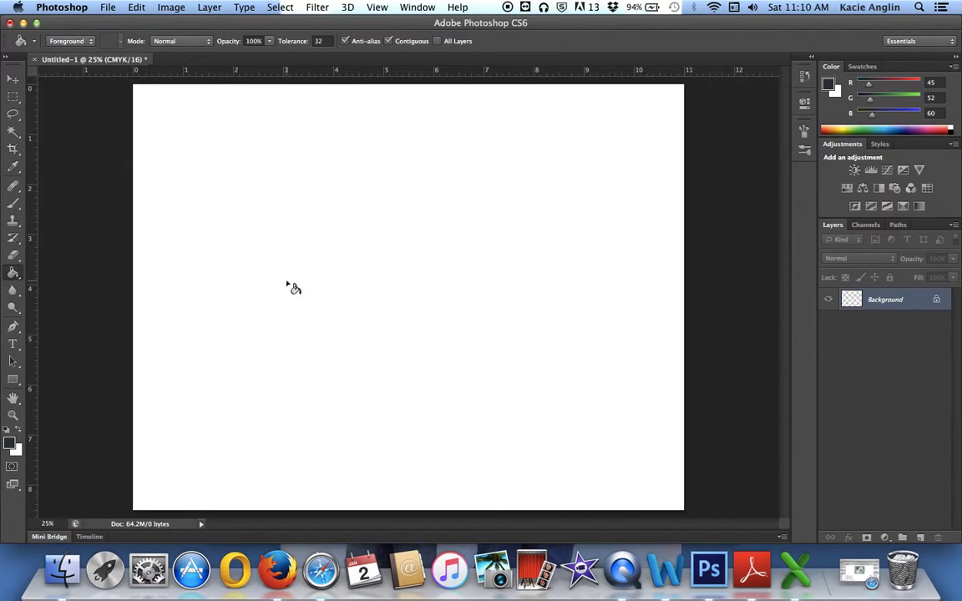
{"action": "left_click", "coordinate": [292, 286]}
Close the filled untitled document without saving its changes and leave Photoshop for the Finder.
{"action": "left_click", "coordinate": [13, 79]}
{"action": "left_click", "coordinate": [108, 7]}
{"action": "left_click", "coordinate": [108, 7]}
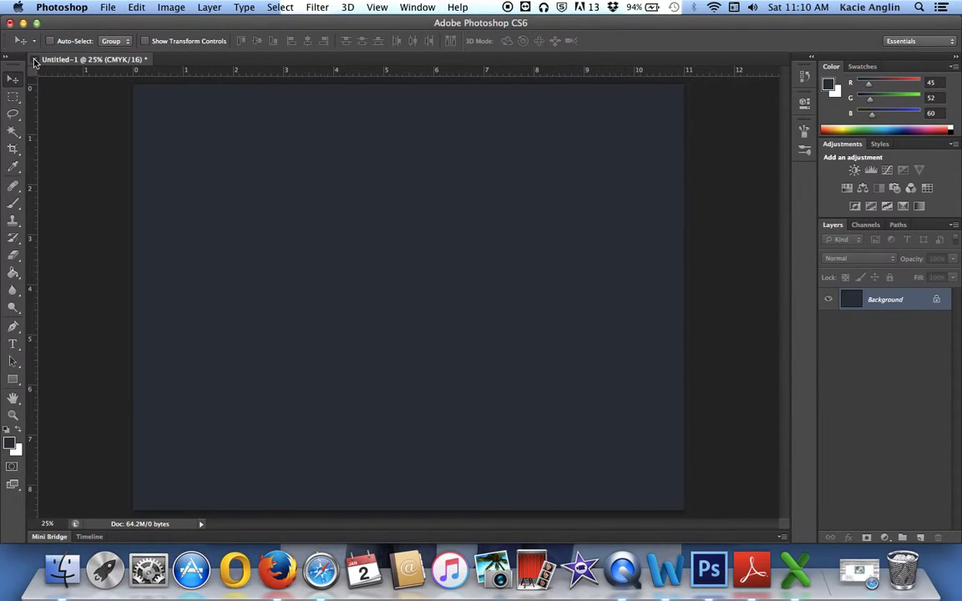
{"action": "left_click", "coordinate": [35, 59]}
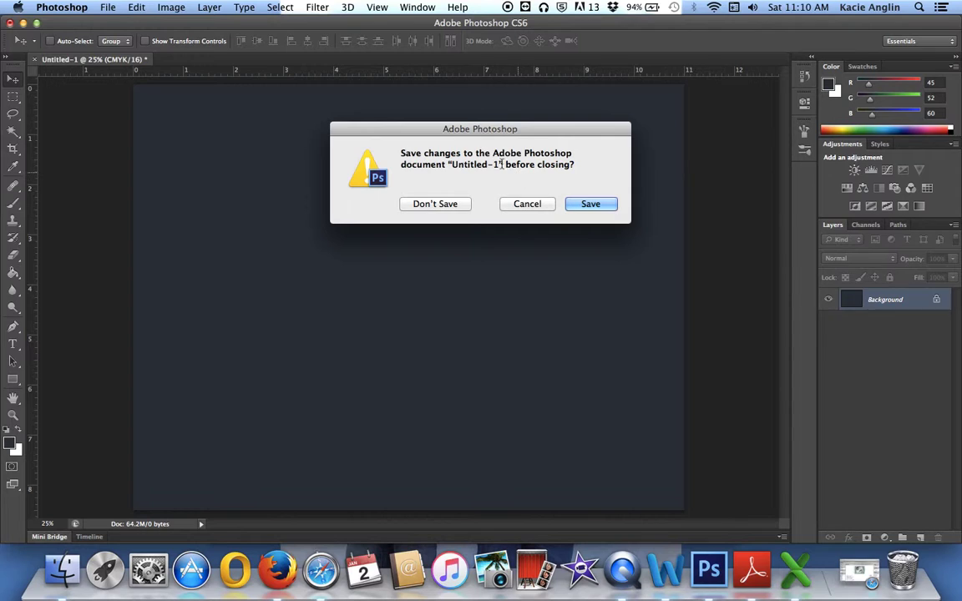
{"action": "left_click", "coordinate": [434, 204]}
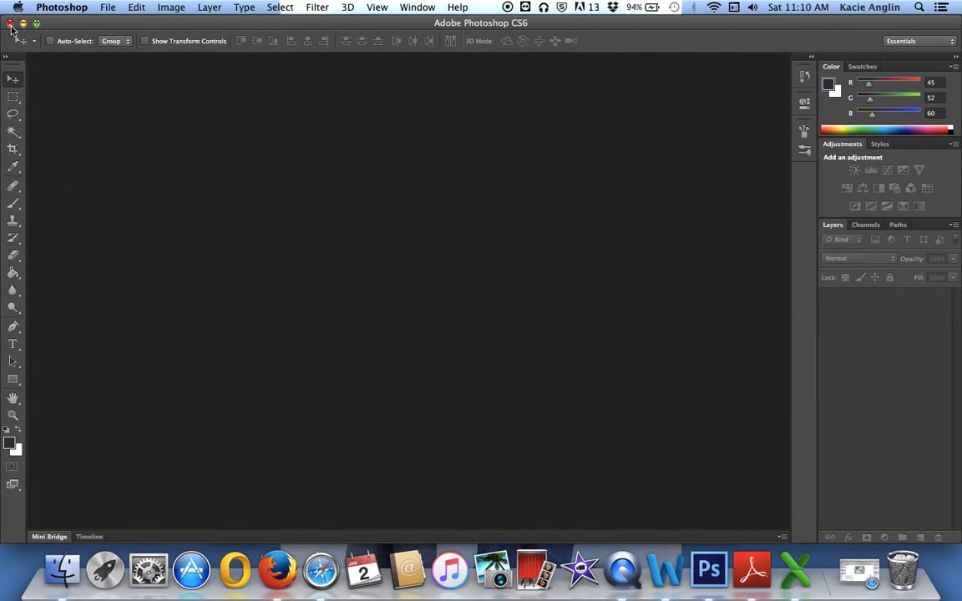
{"action": "key", "text": "super+h"}
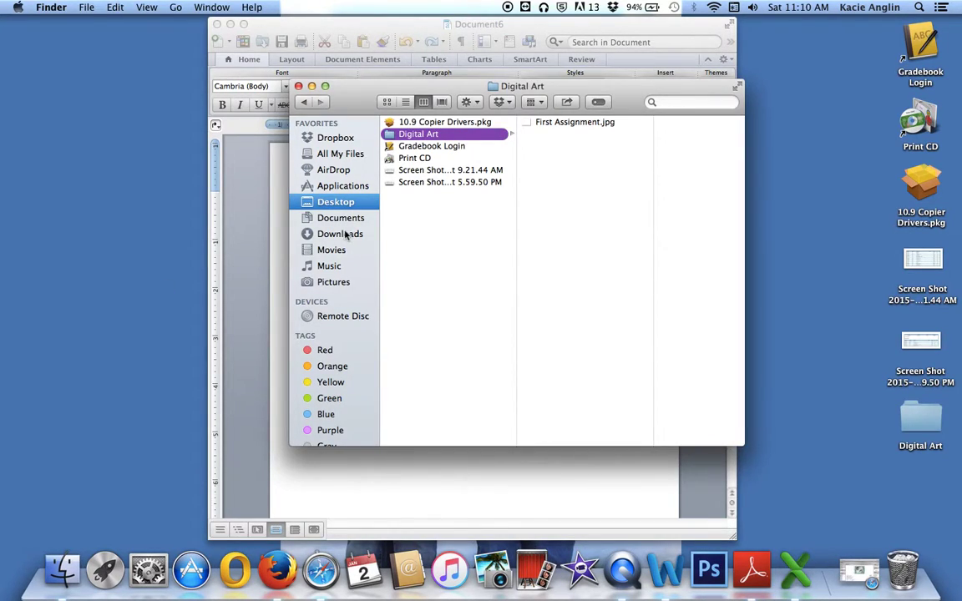
Locate First Assignment.jpg in the Desktop's Digital Art folder and select it to preview its details.
{"action": "left_click", "coordinate": [308, 200]}
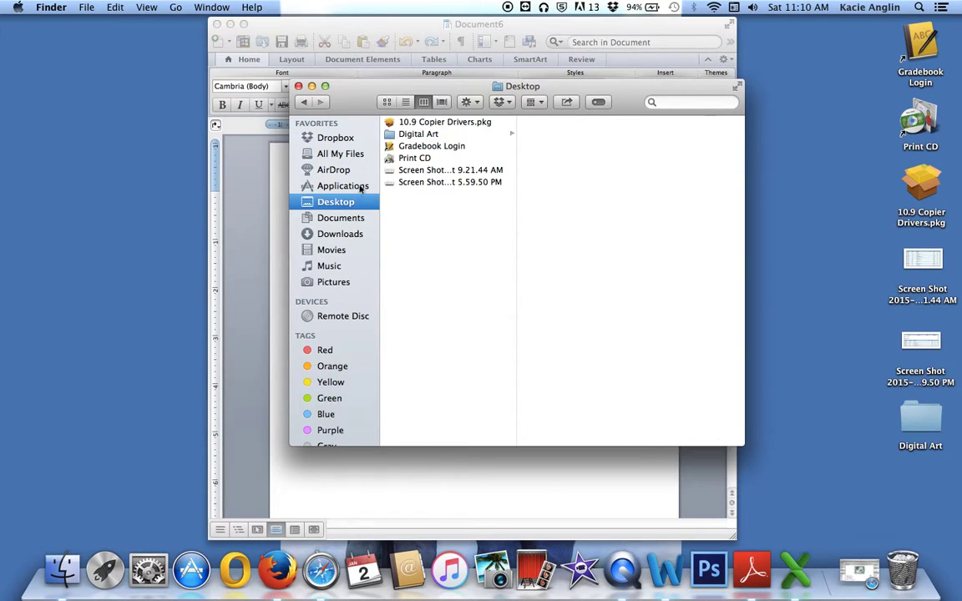
{"action": "left_click", "coordinate": [417, 134]}
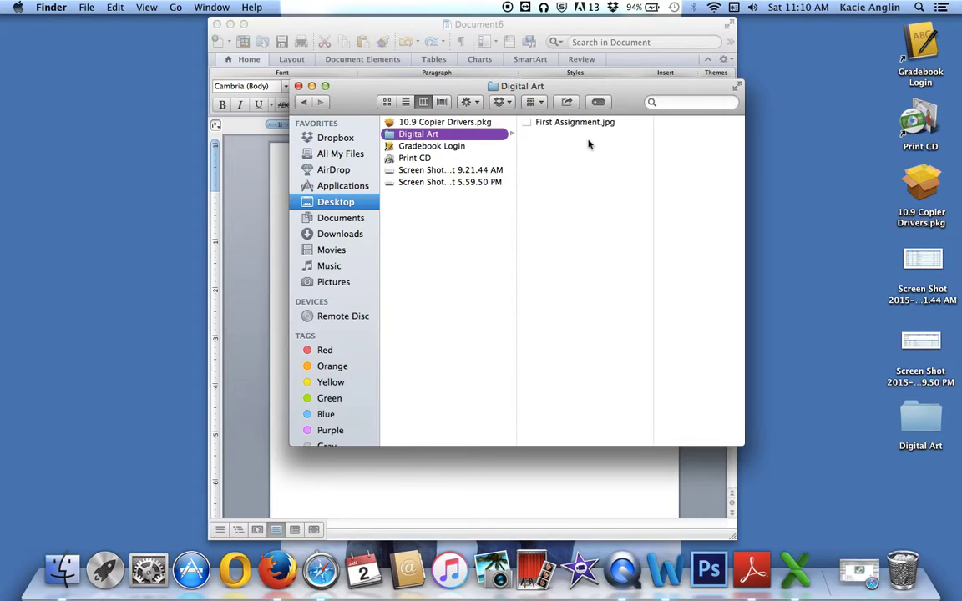
{"action": "left_click", "coordinate": [555, 123]}
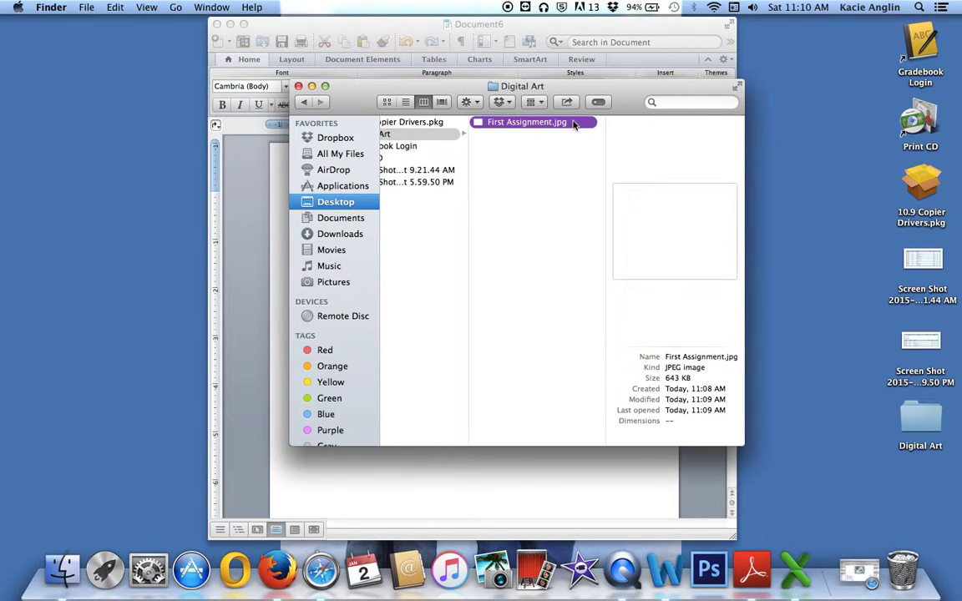